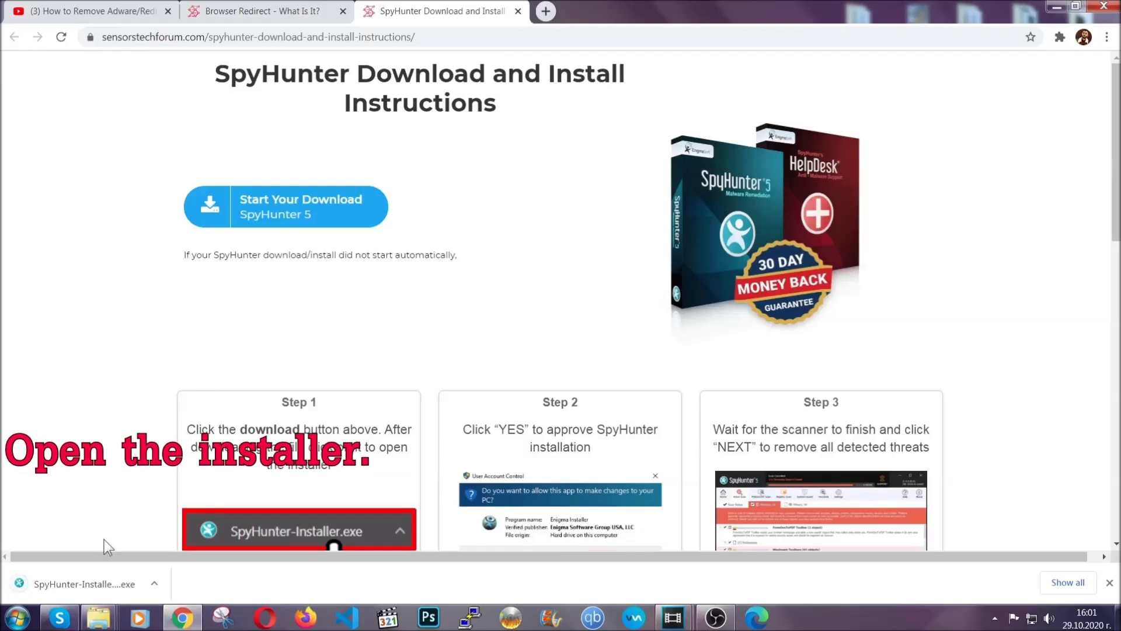
Step: Launch the downloaded SpyHunter installer and set the installation language to English
click(70, 585)
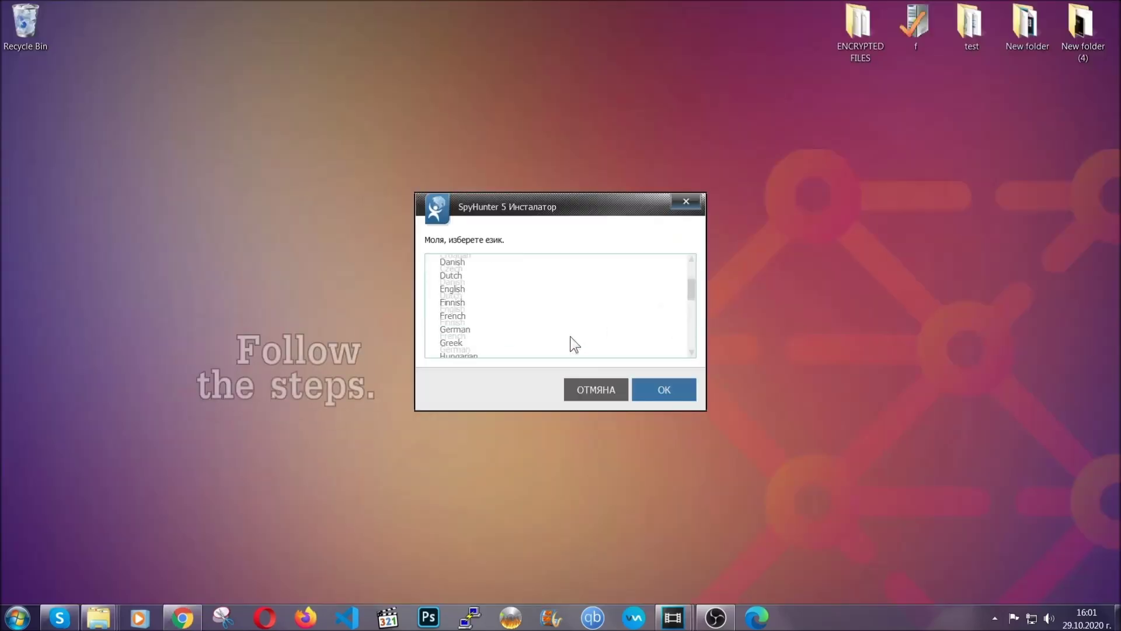
scroll(572, 339, down, 2)
scroll(573, 351, down, 2)
scroll(570, 351, up, 3)
click(464, 299)
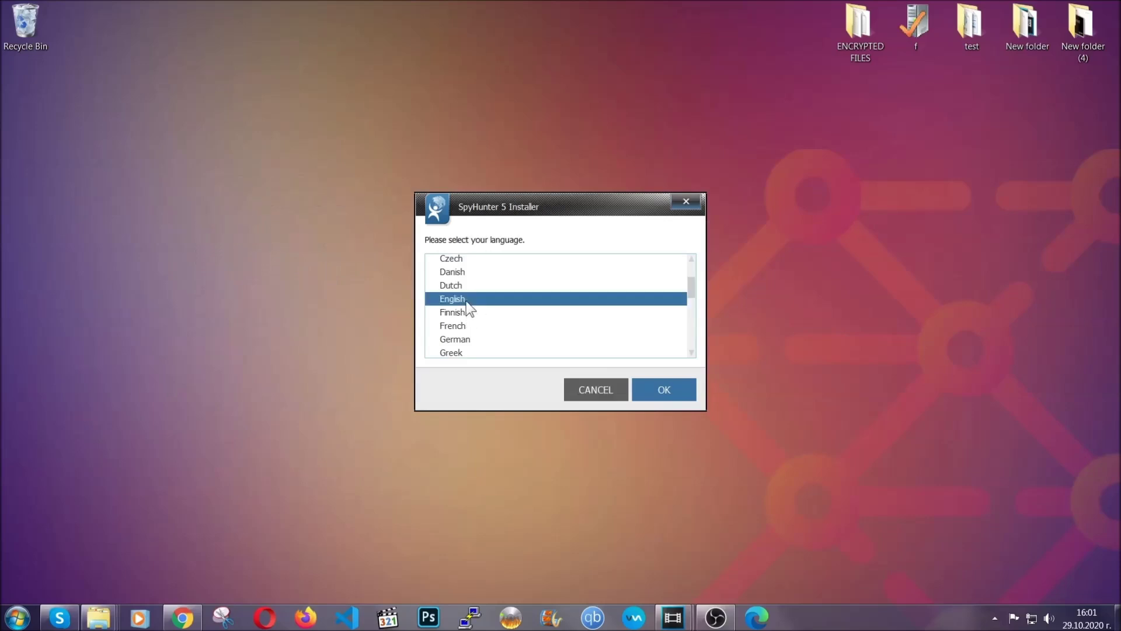
click(657, 391)
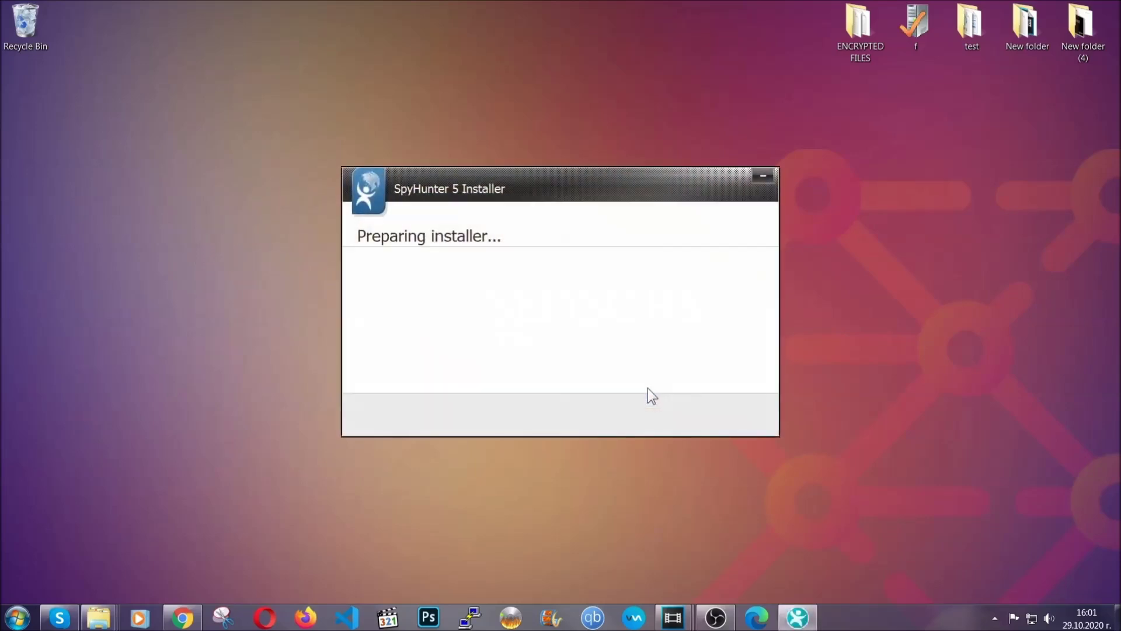
Step: Proceed through the SpyHunter 5 setup and finish the installation
click(678, 406)
click(660, 382)
click(675, 406)
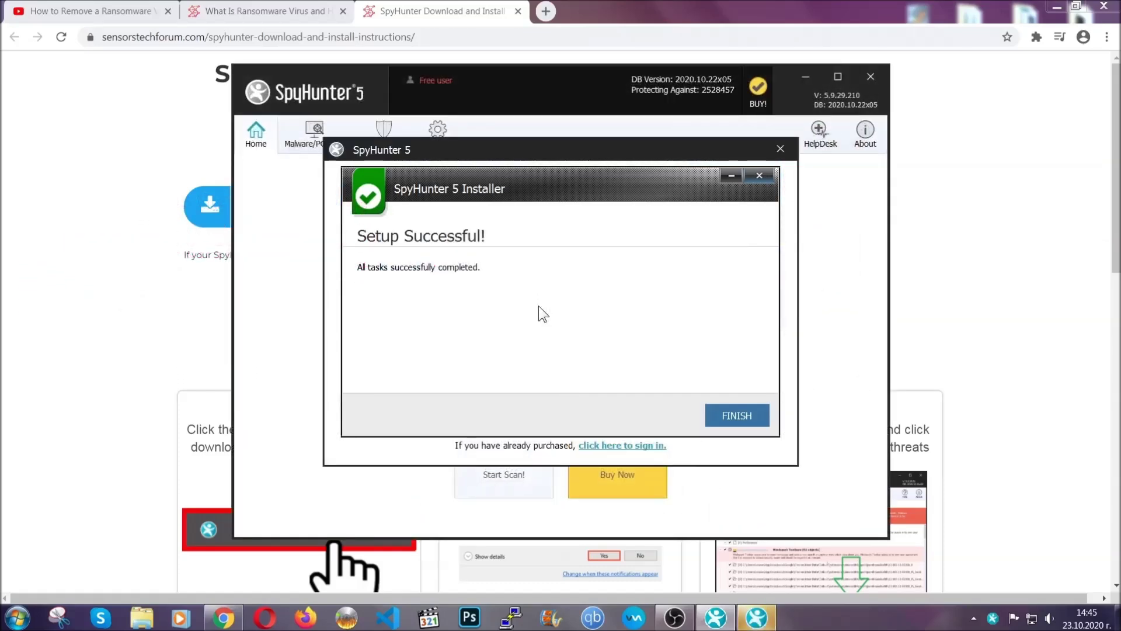
click(717, 417)
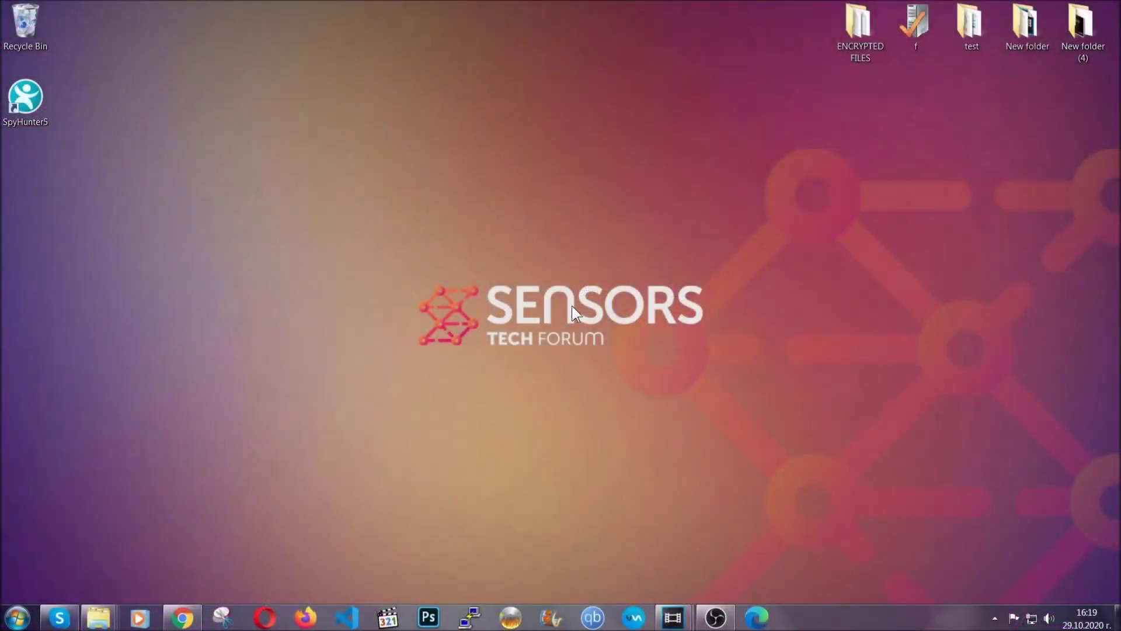
Step: Open the Windows list of installed programs by running APPWIZ.CPL
key(super+r)
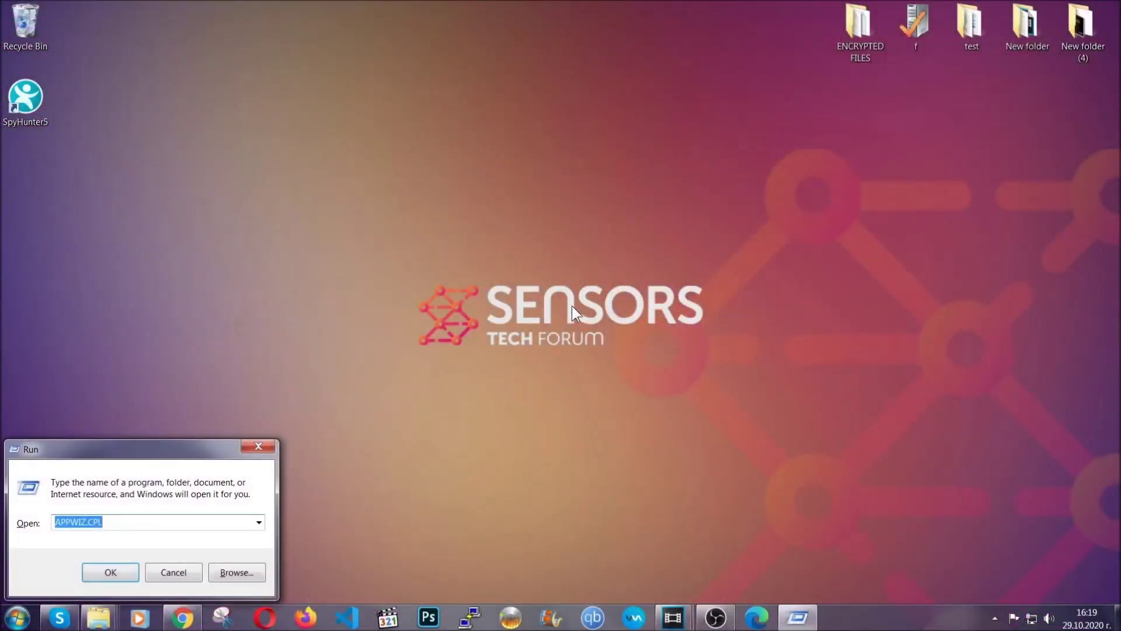
click(116, 523)
drag(117, 524, 22, 525)
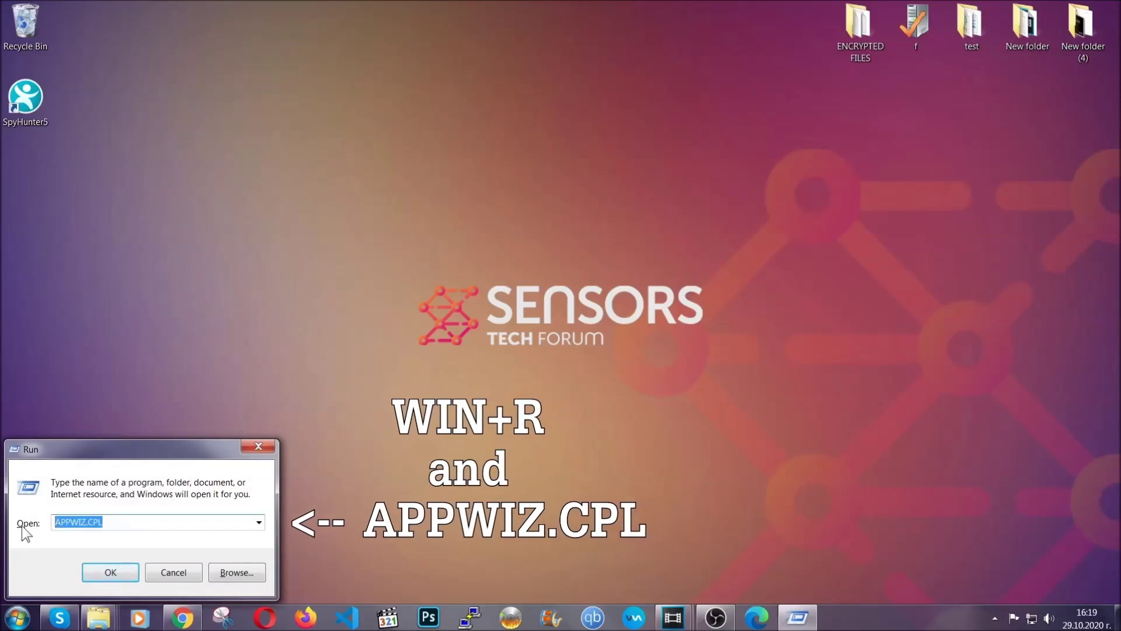
click(110, 570)
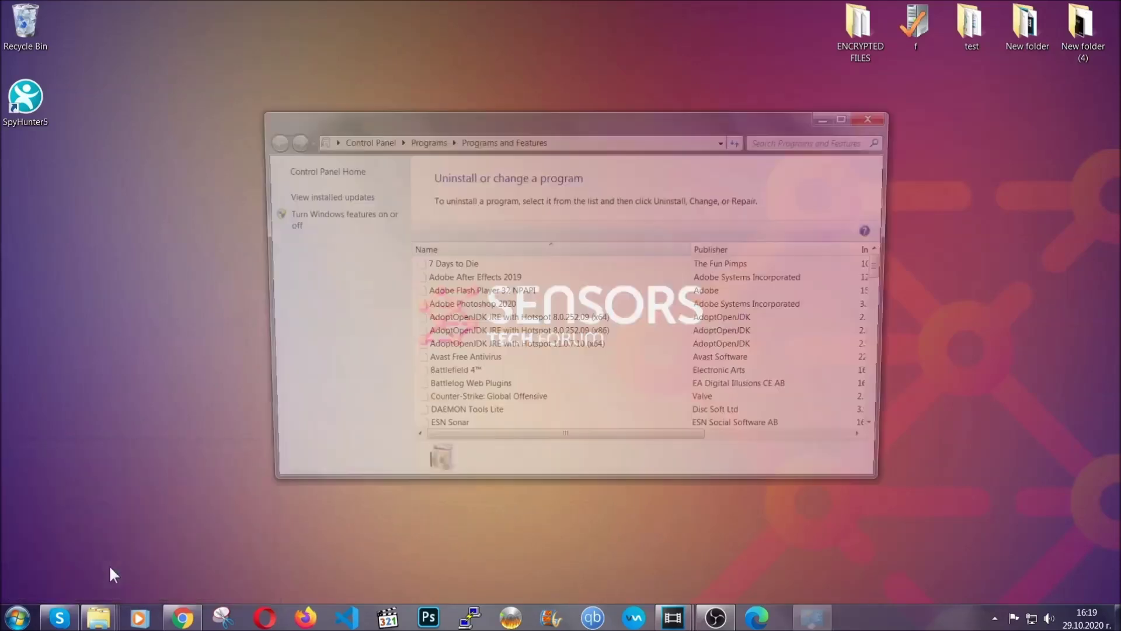
Step: Uninstall SUSPICIOUS PROGRAM from the installed programs, confirming its removal from the hard drive
scroll(529, 294, down, 20)
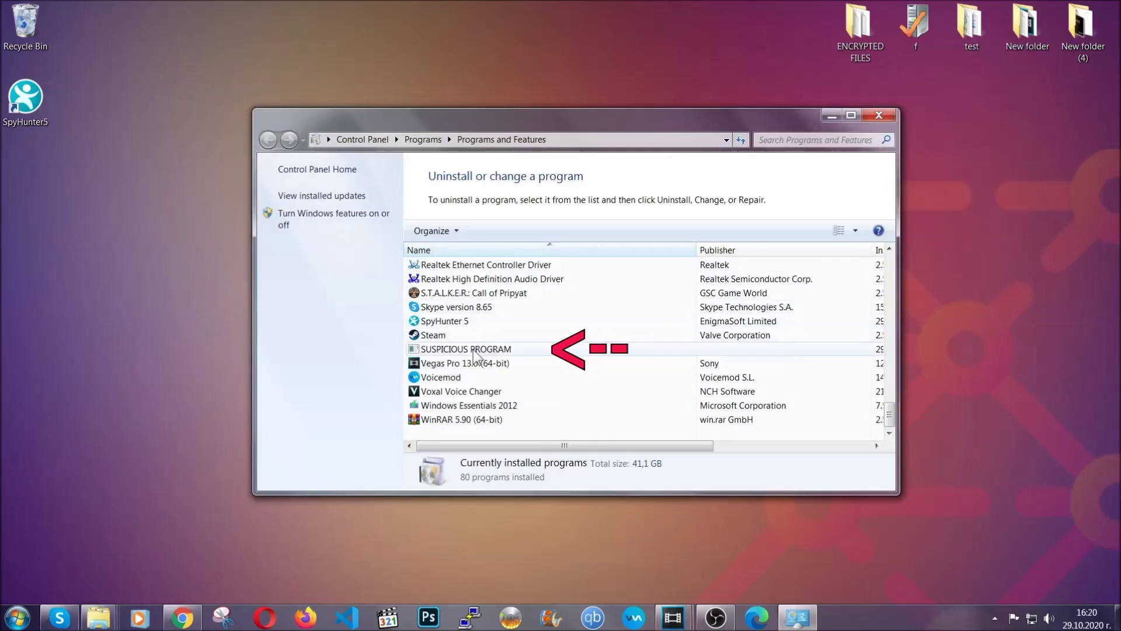
click(472, 350)
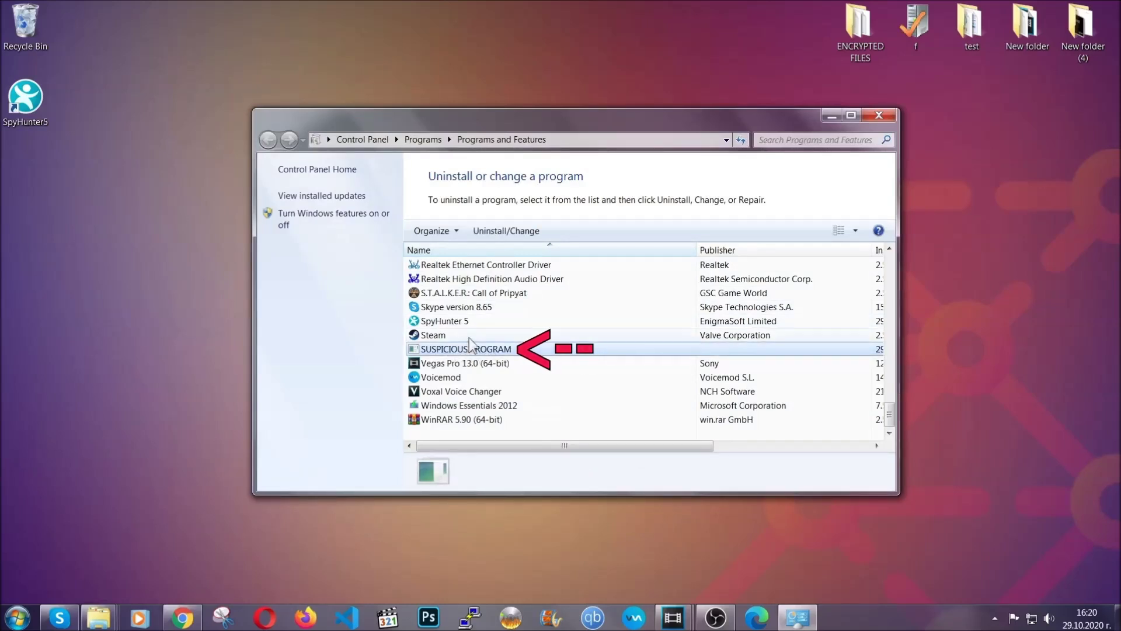
click(497, 231)
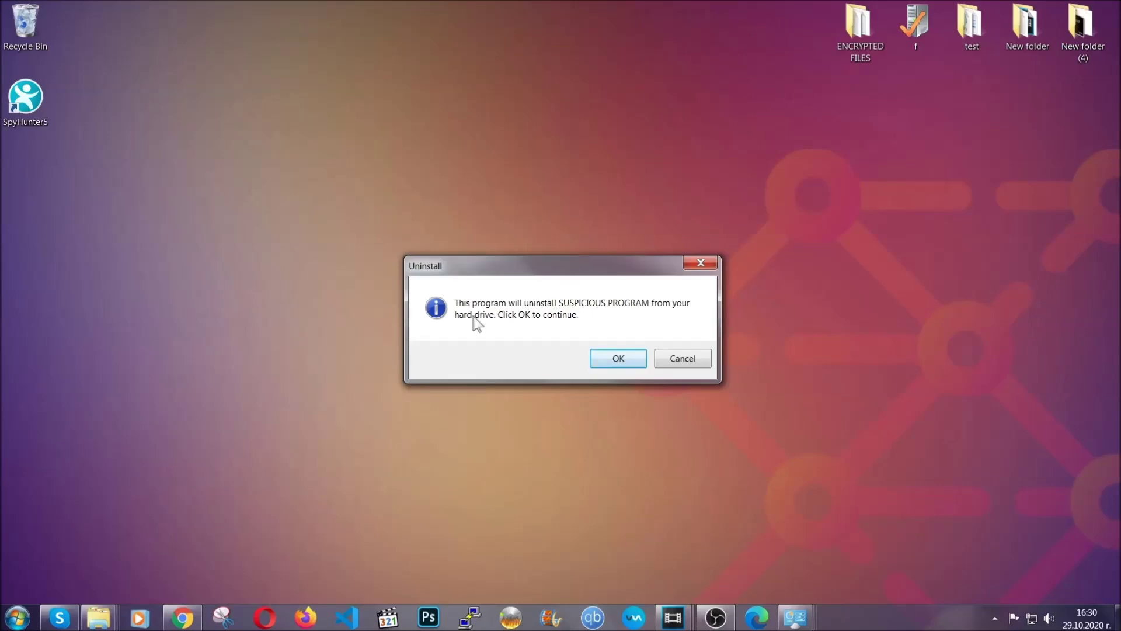
click(615, 362)
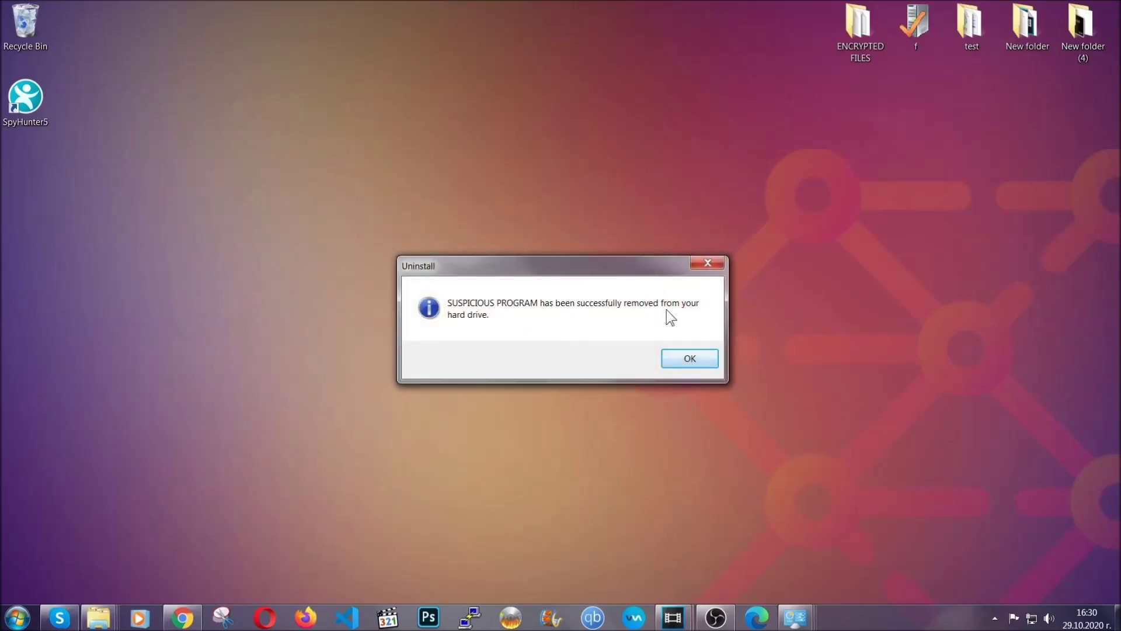
click(673, 355)
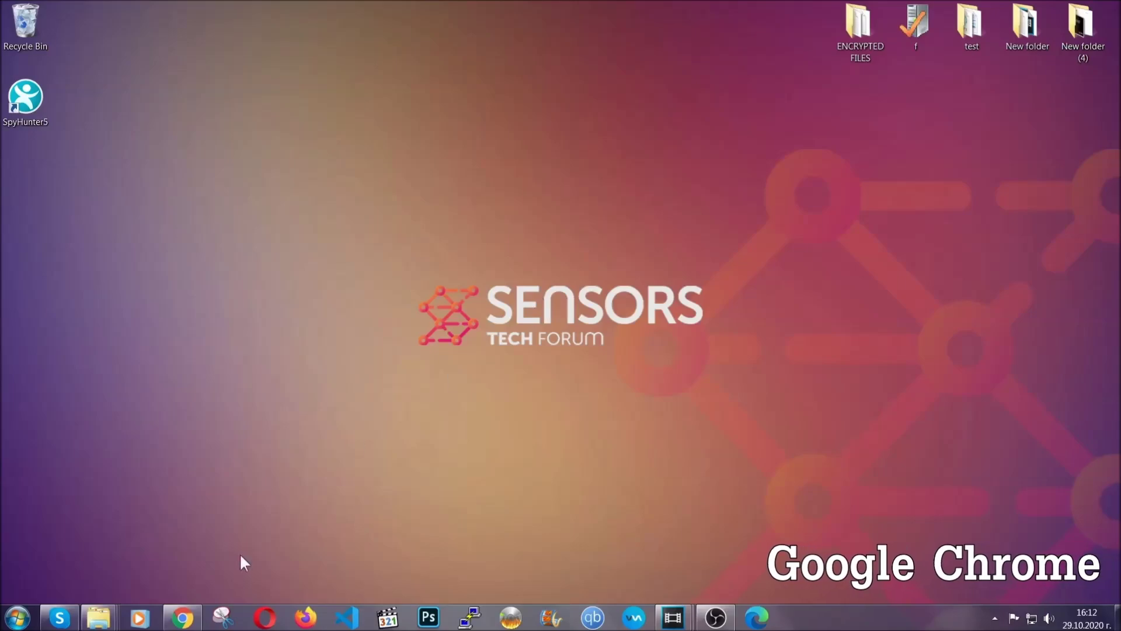
Step: Switch to Google Chrome and open chrome://settings/clearBrowserData
click(182, 618)
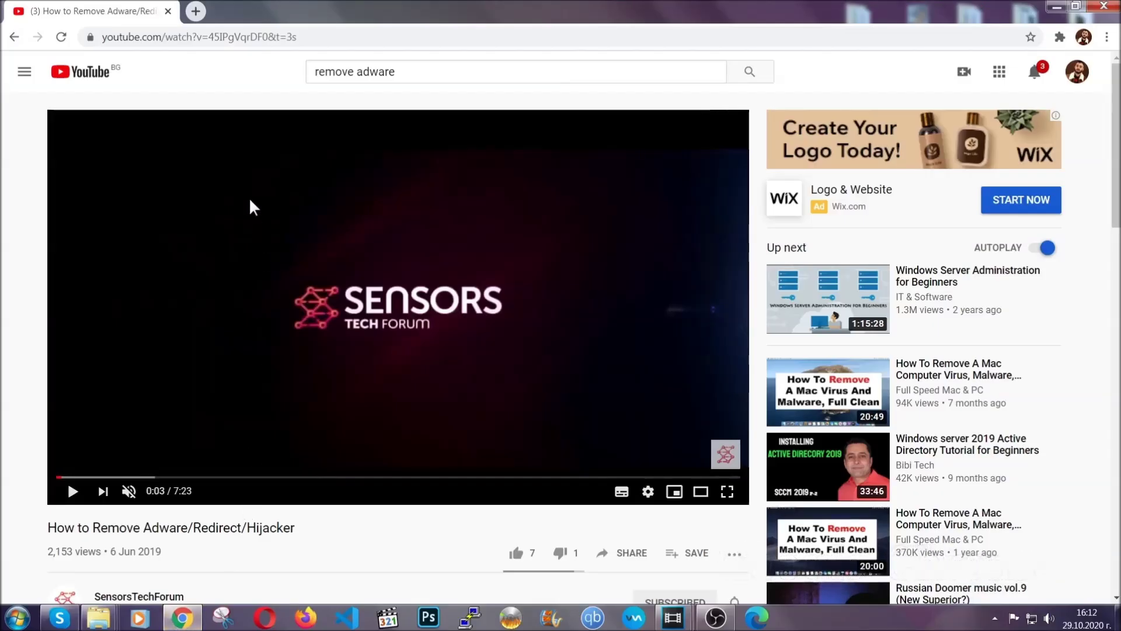
click(242, 39)
text(c)
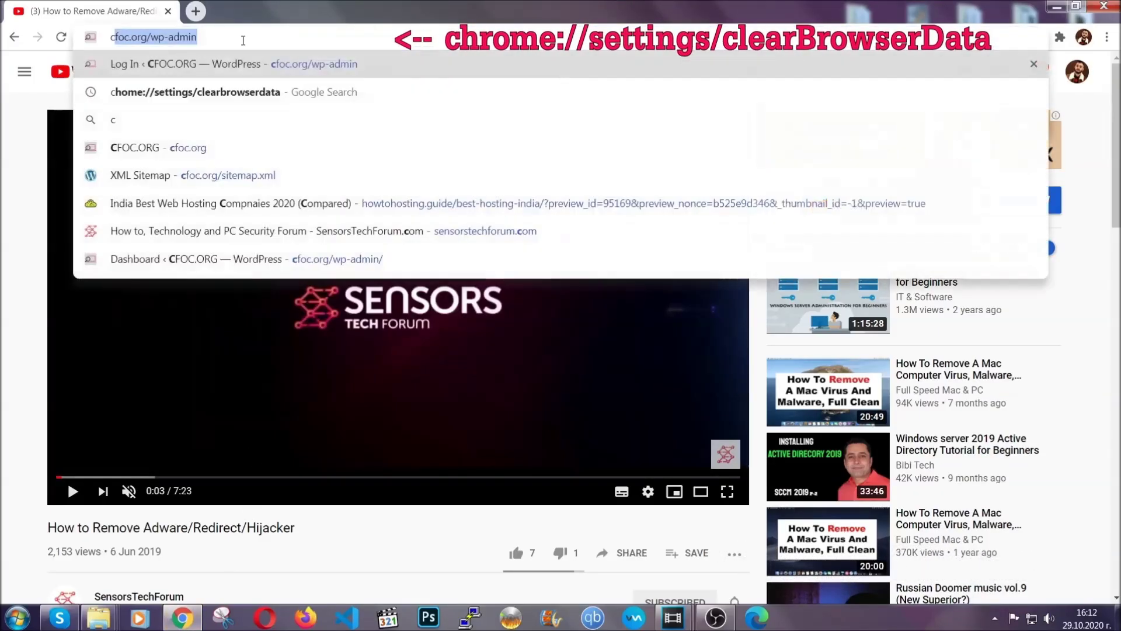
text(hrome://)
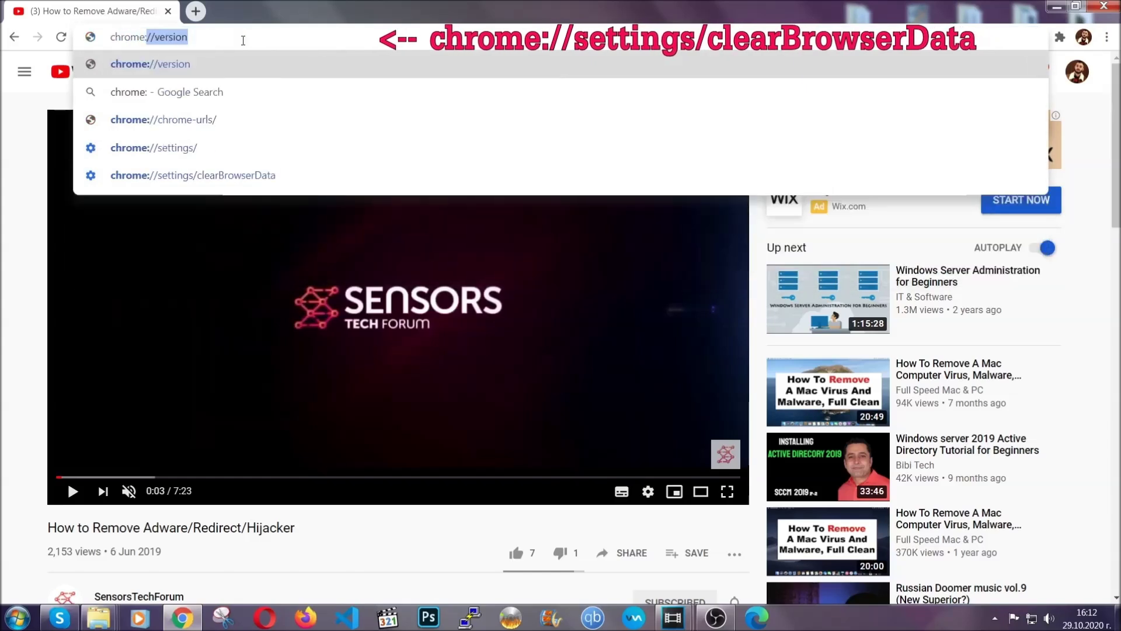
text(settings)
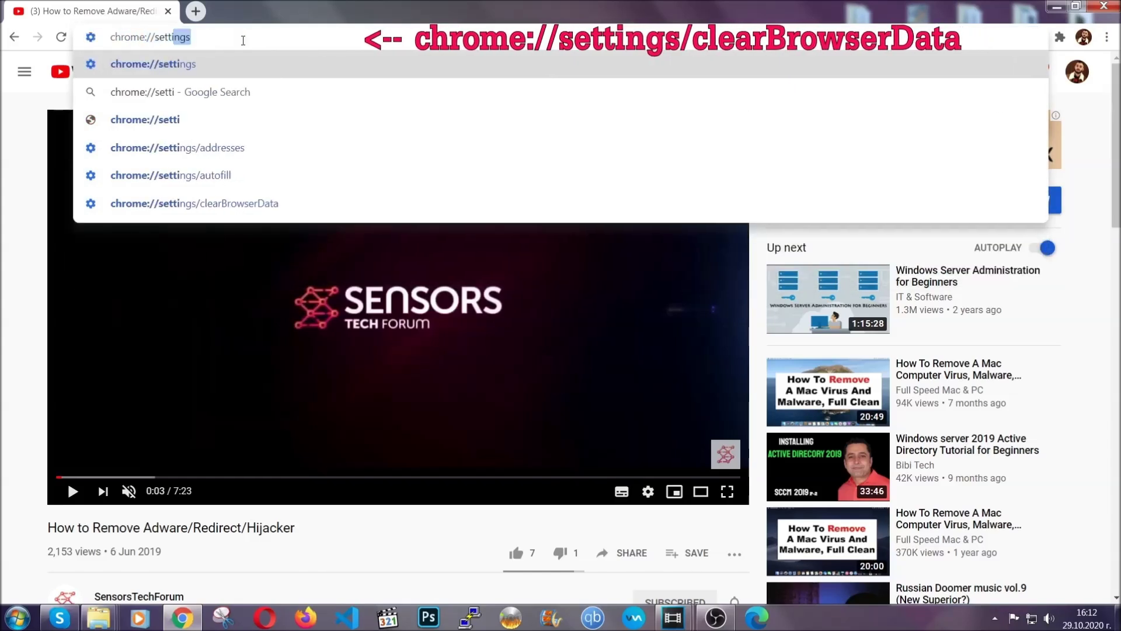
text(/ce)
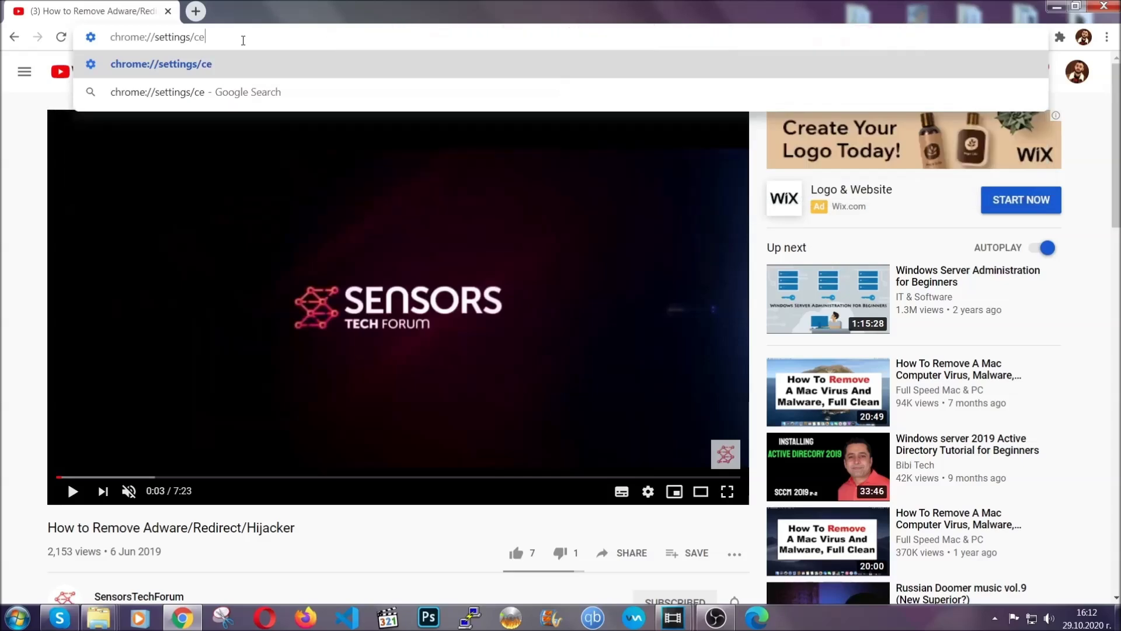
key(BackSpace)
text(learBrowserData)
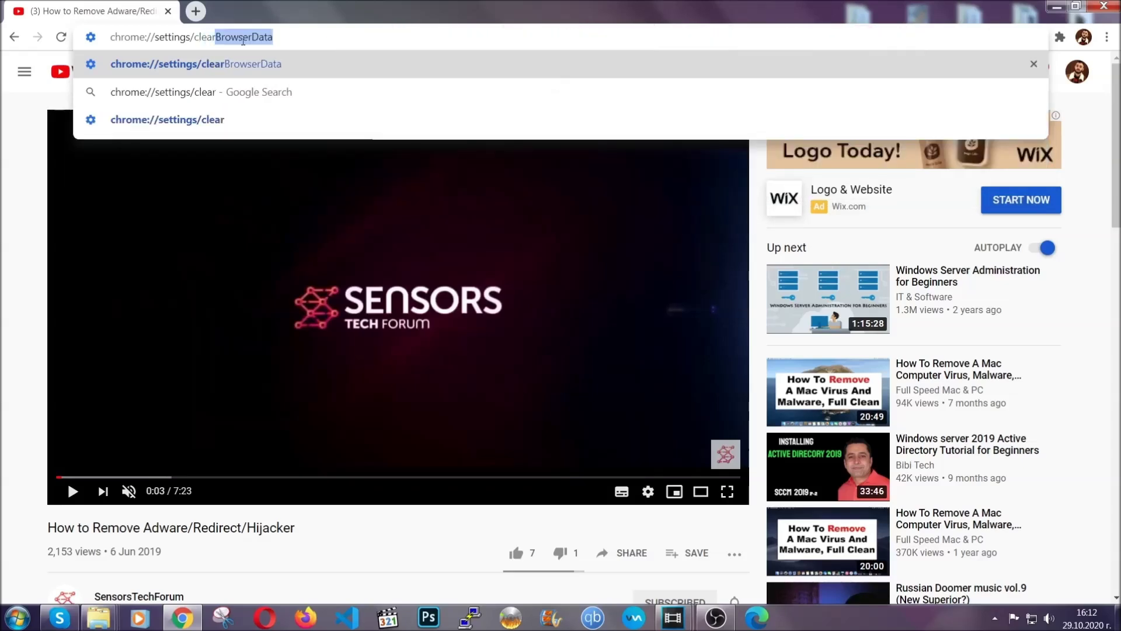
click(164, 63)
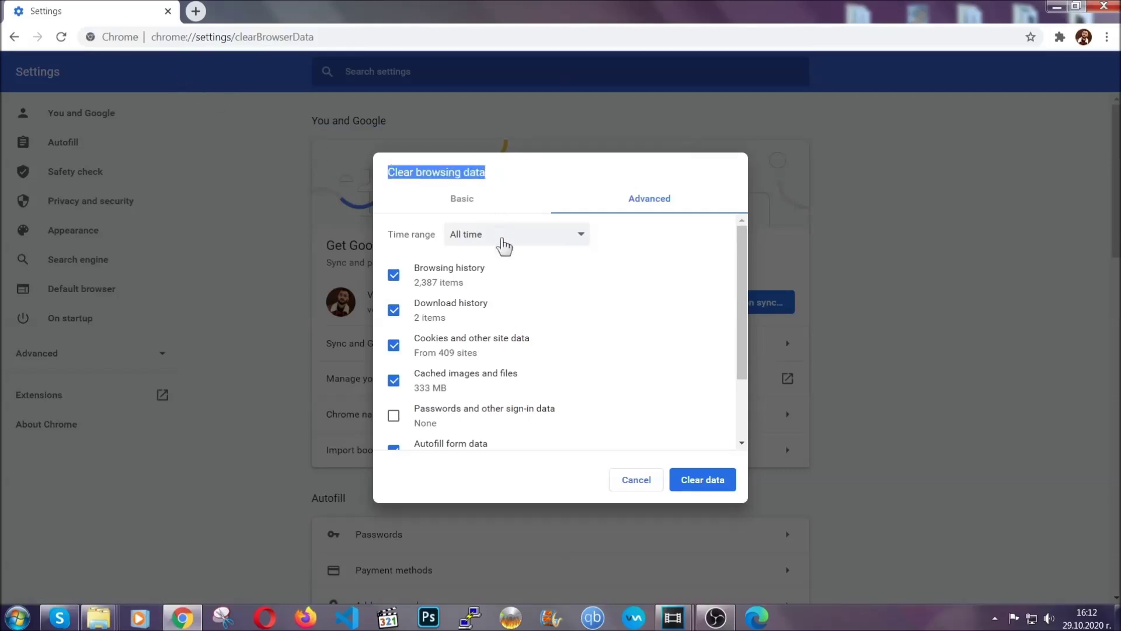
Step: Clear the browsing data for the time range All time, leaving passwords and other sign-in data excluded
click(510, 246)
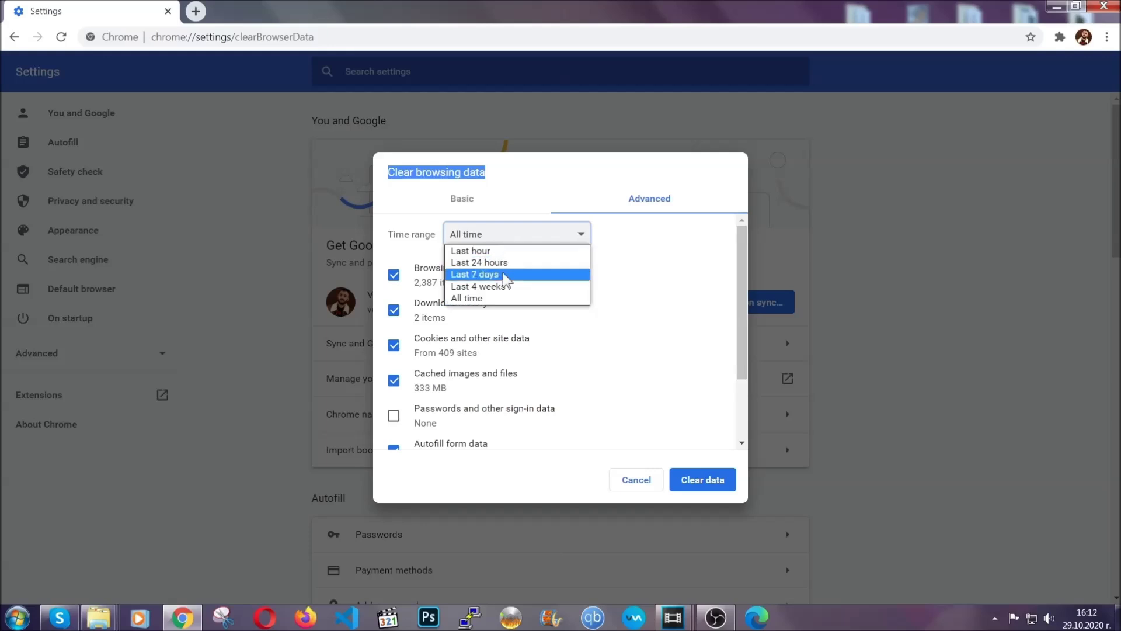
click(496, 299)
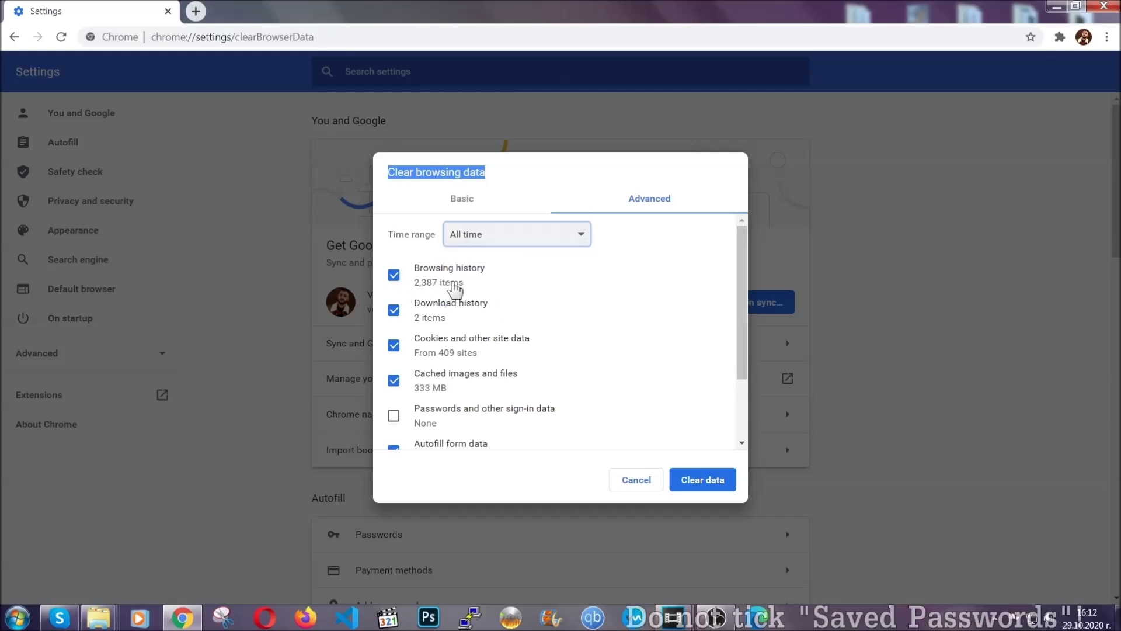
scroll(463, 398, down, 1)
scroll(463, 398, down, 1)
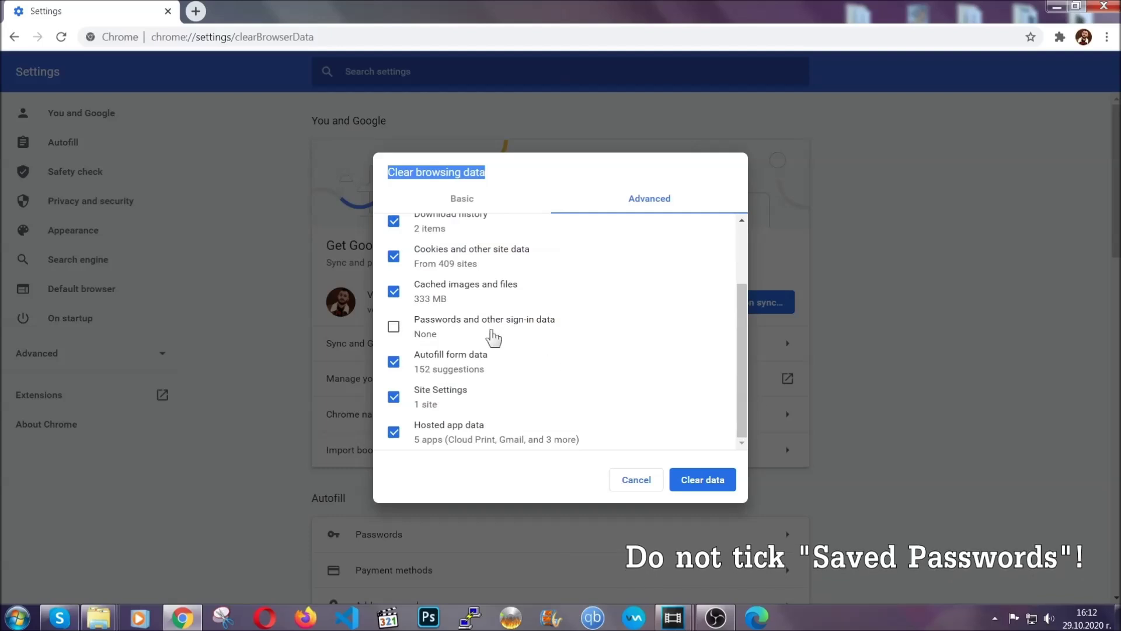
click(689, 481)
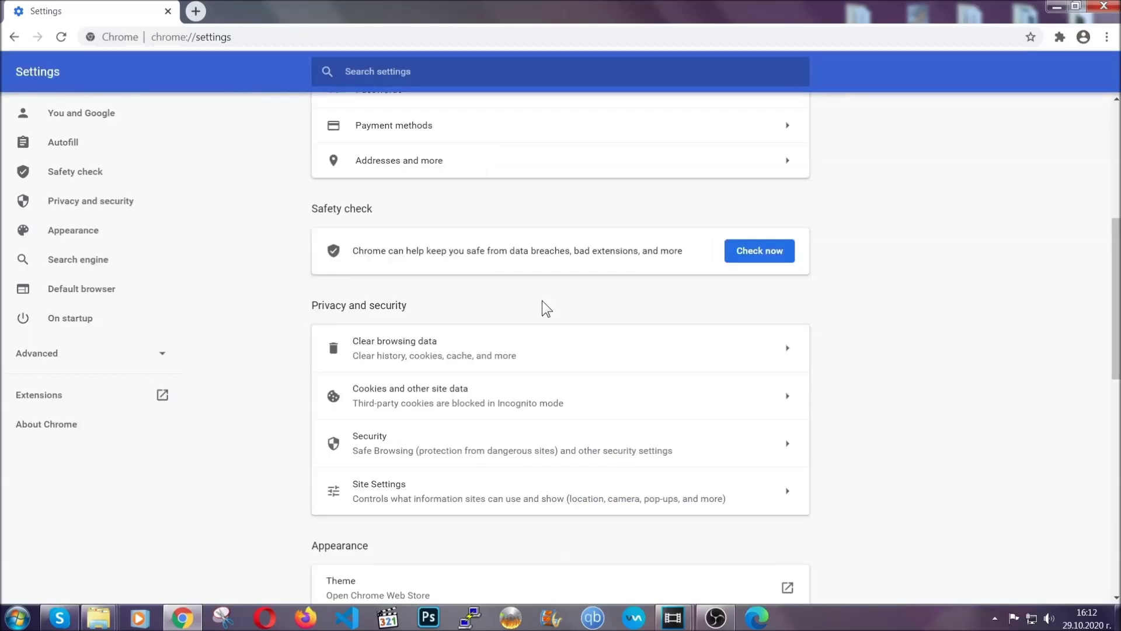
Step: Open Chrome's extensions page, remove the Bulk Media Downloader and HMA VPN Proxy Unblocker extensions, and minimize the browser
click(1107, 38)
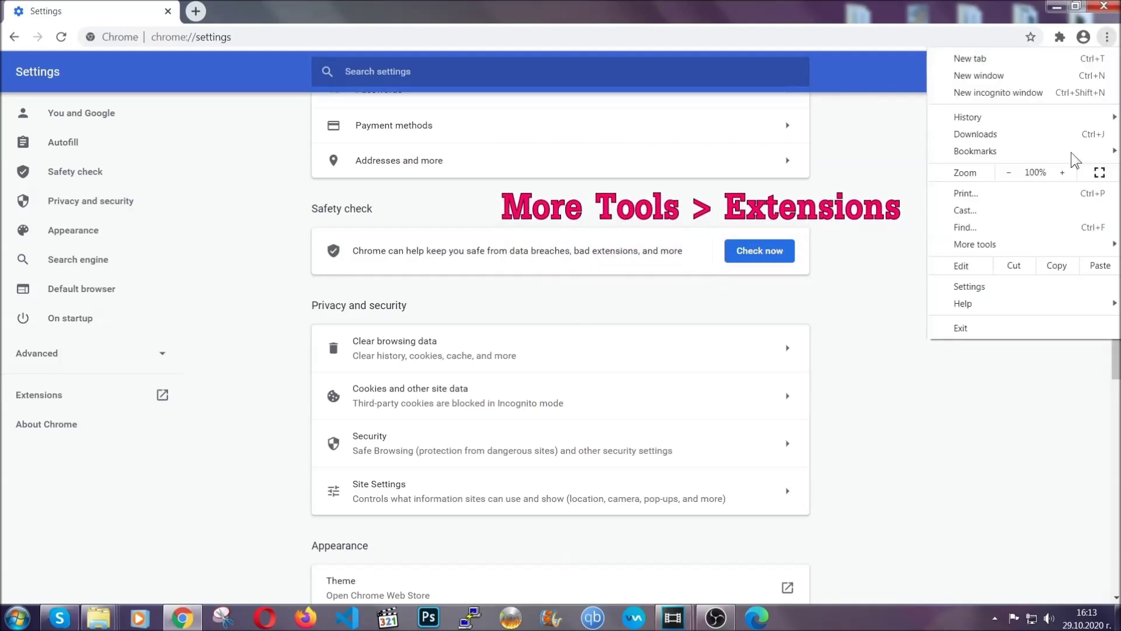
mouse_move(1026, 241)
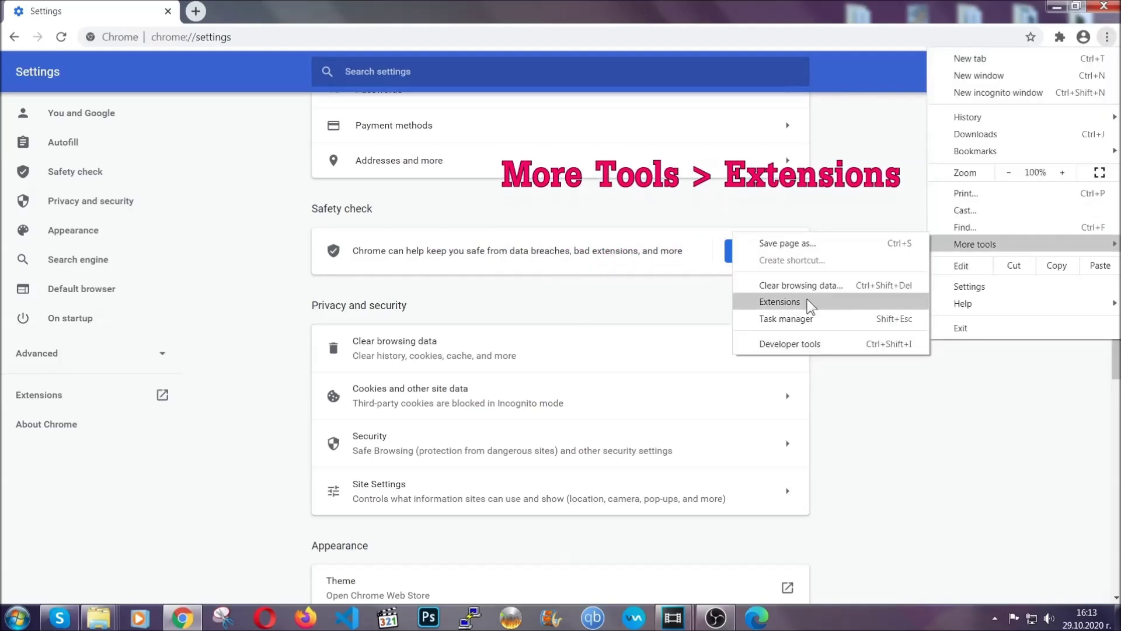
click(808, 229)
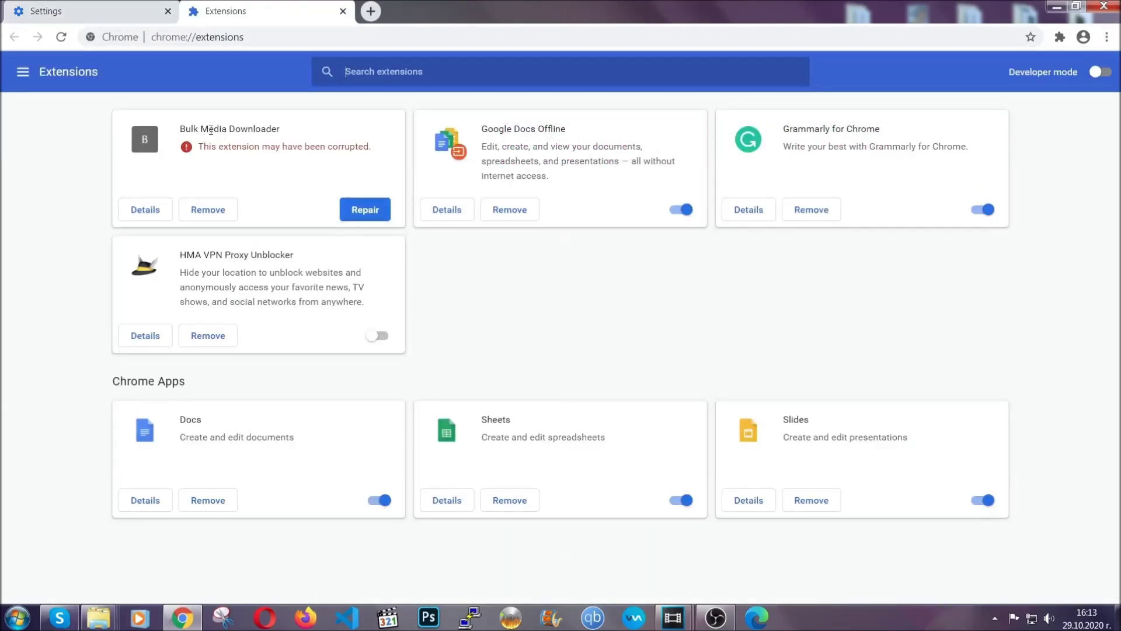
click(219, 212)
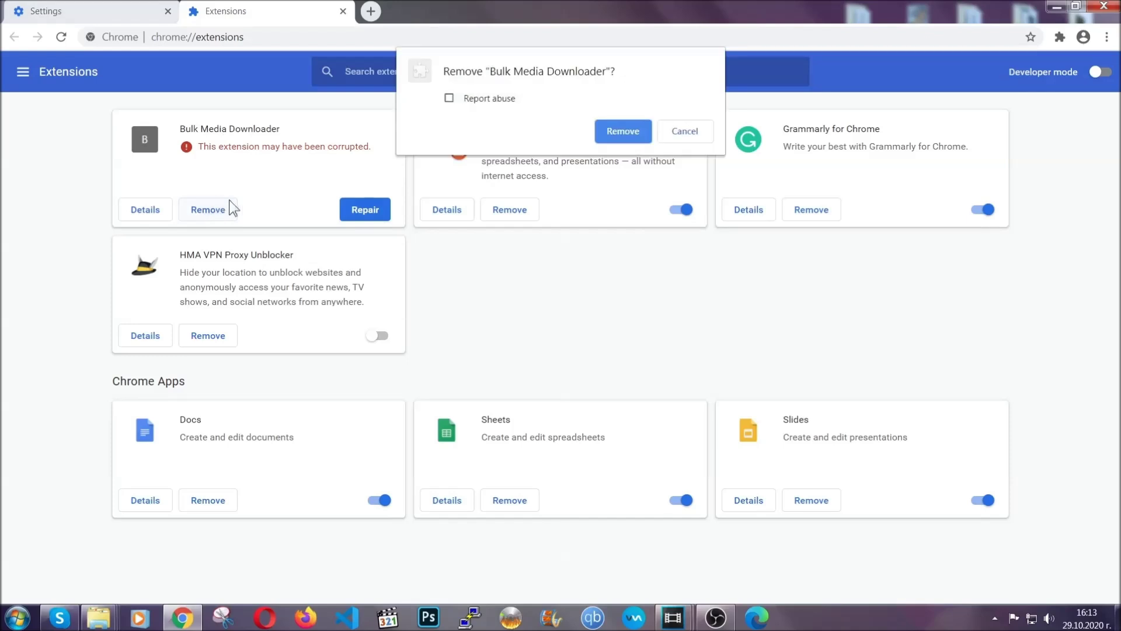
click(605, 129)
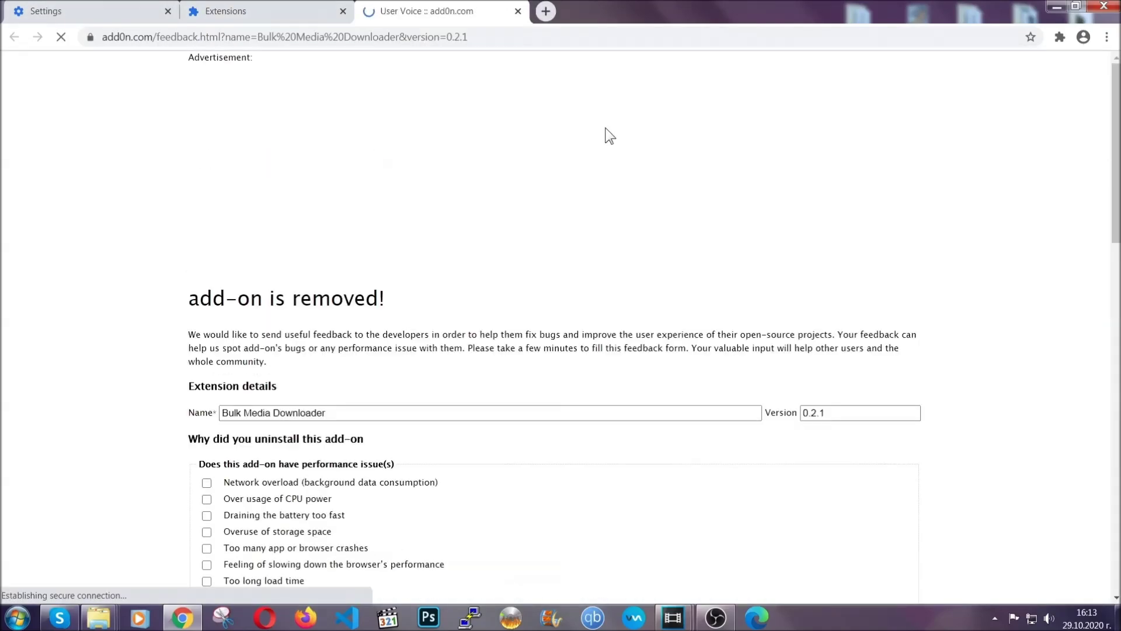
click(285, 12)
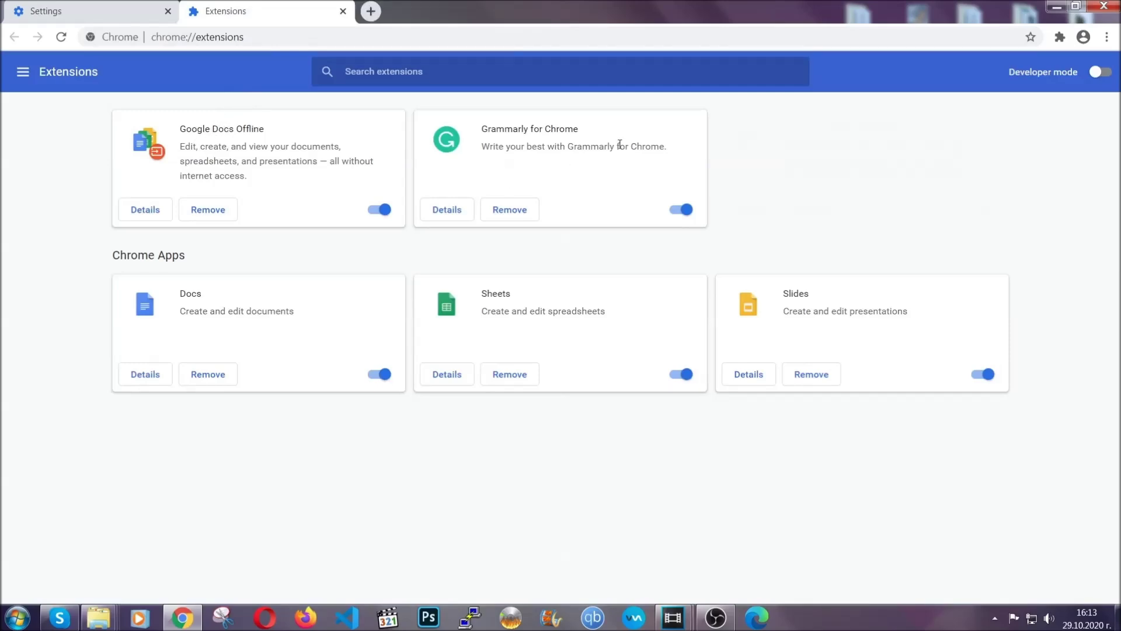
click(1054, 7)
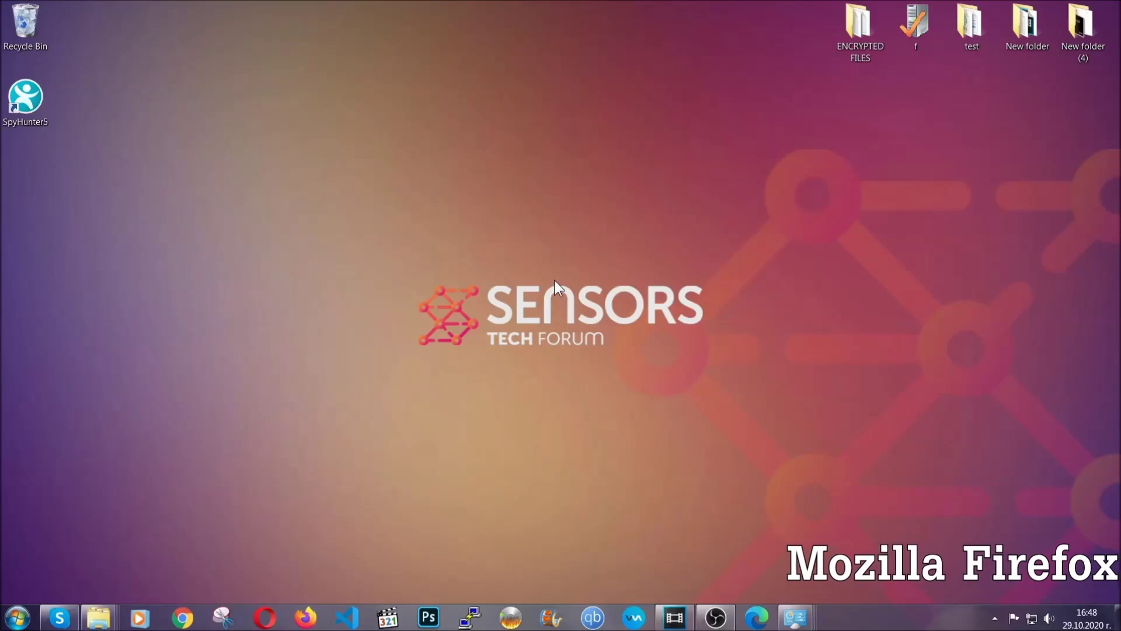
Step: Switch to Mozilla Firefox and open the about:support troubleshooting page
click(305, 616)
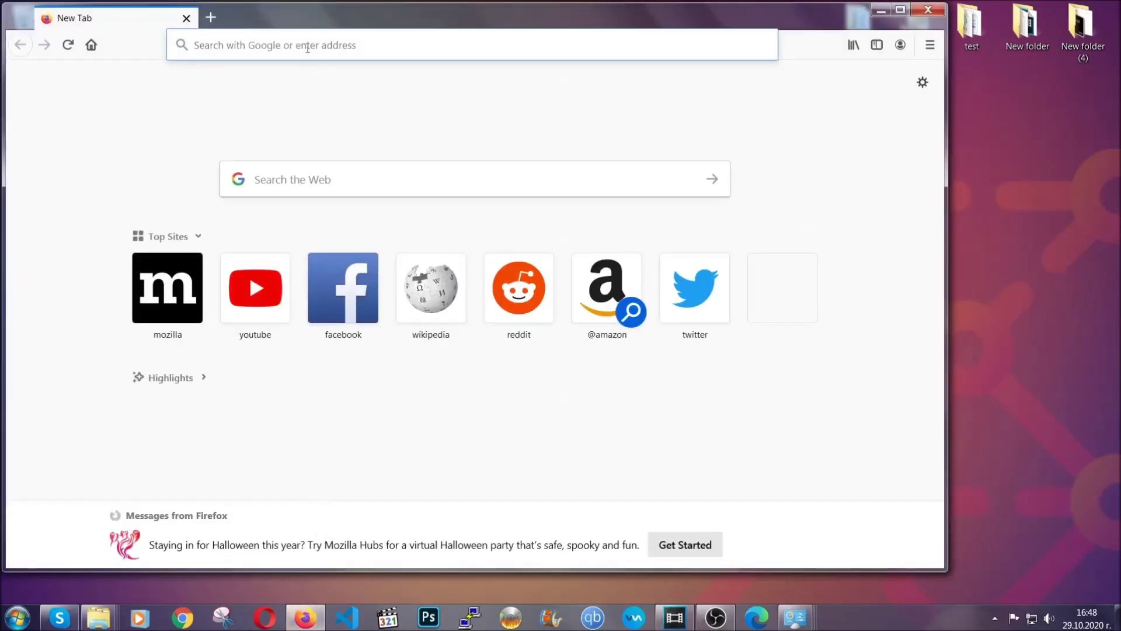
click(309, 47)
text(about:support)
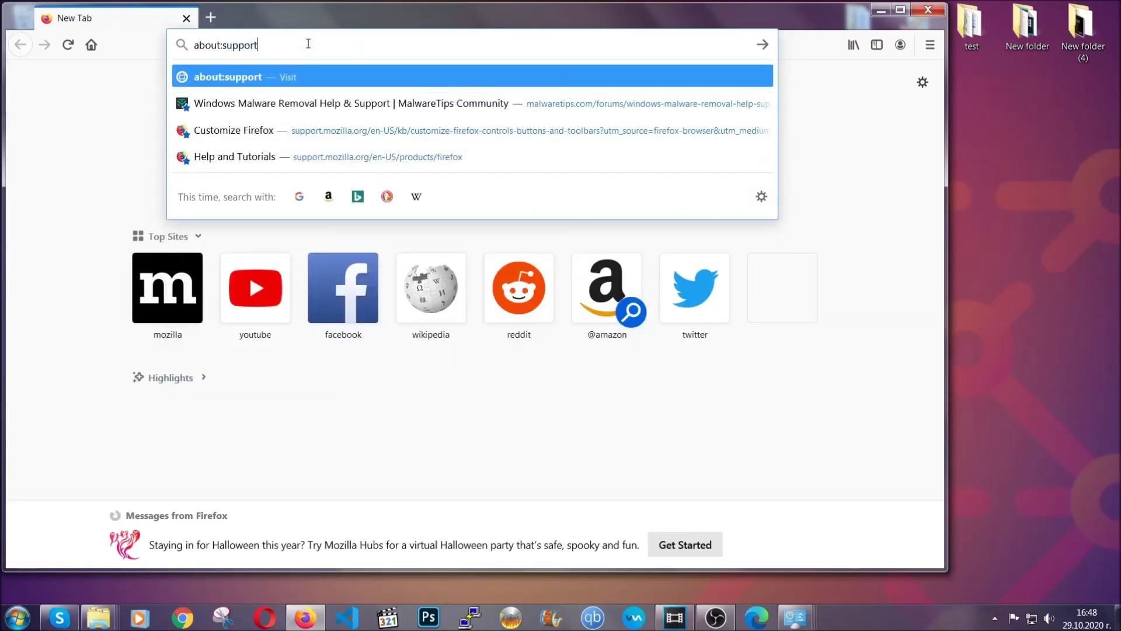
key(Return)
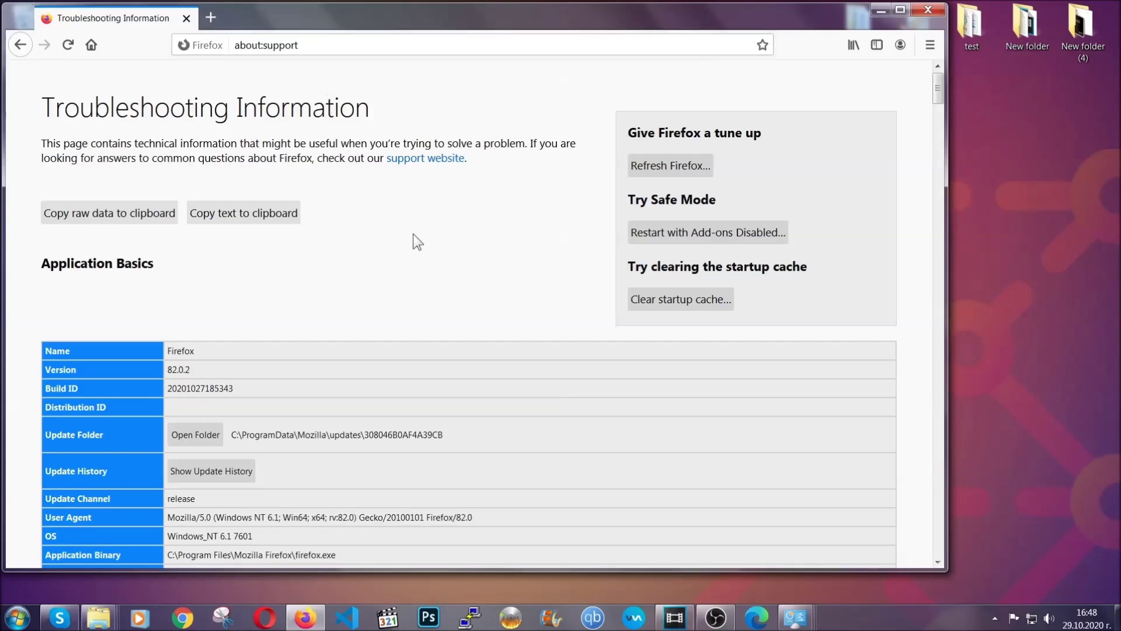
Step: Refresh Firefox to remove add-ons and restore default settings, finish the import wizard, and minimize the browser
click(664, 170)
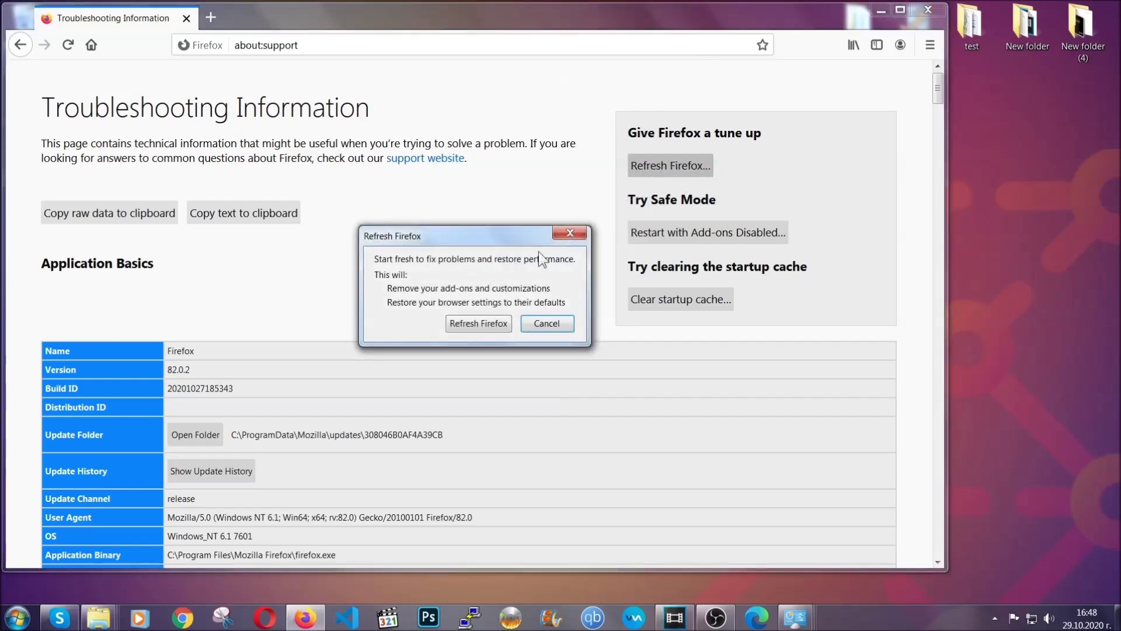
click(477, 324)
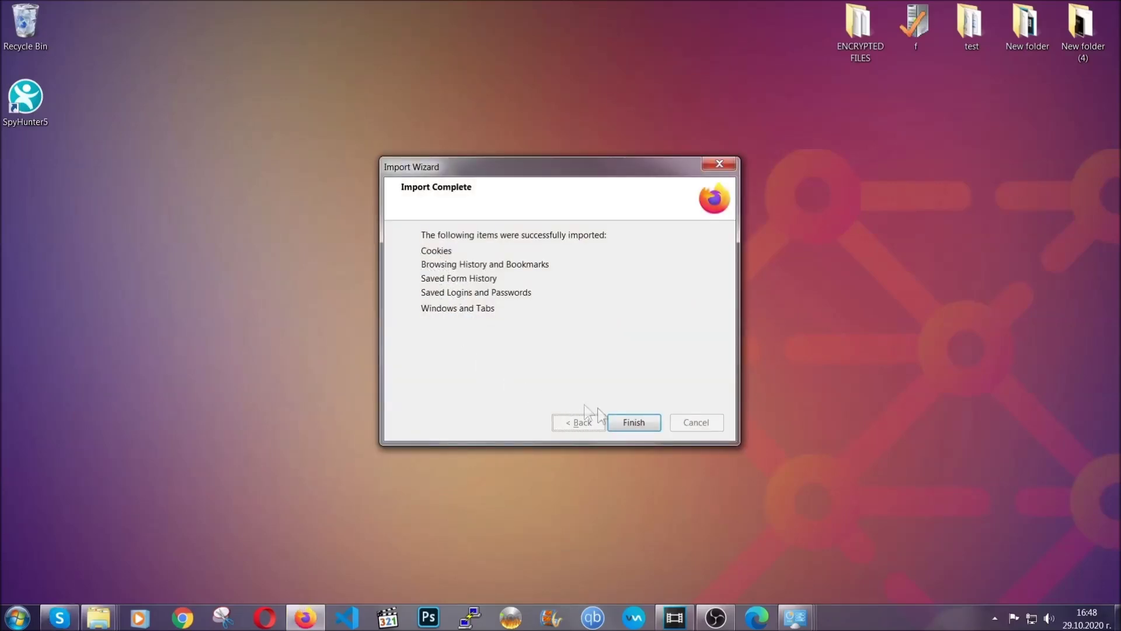
click(630, 424)
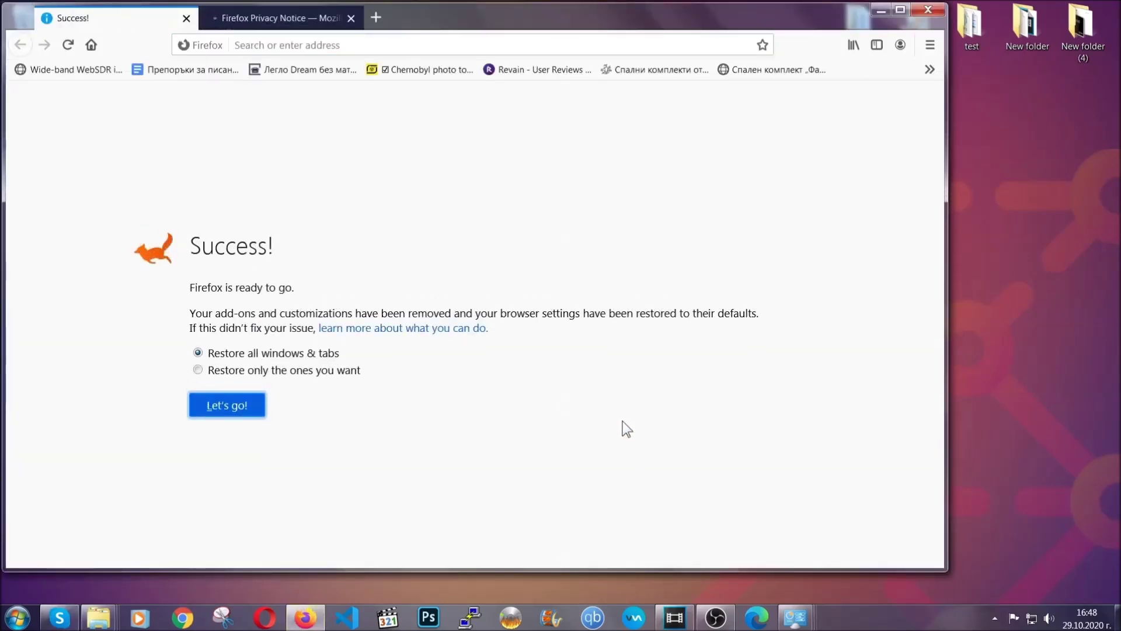
click(880, 10)
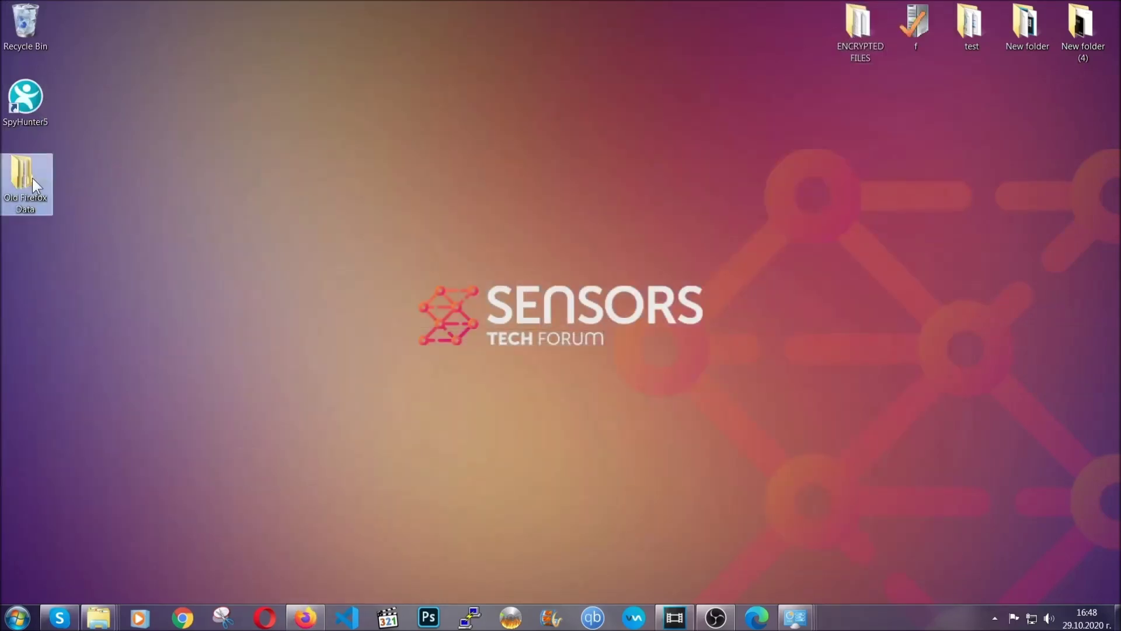
mouse_move(20, 190)
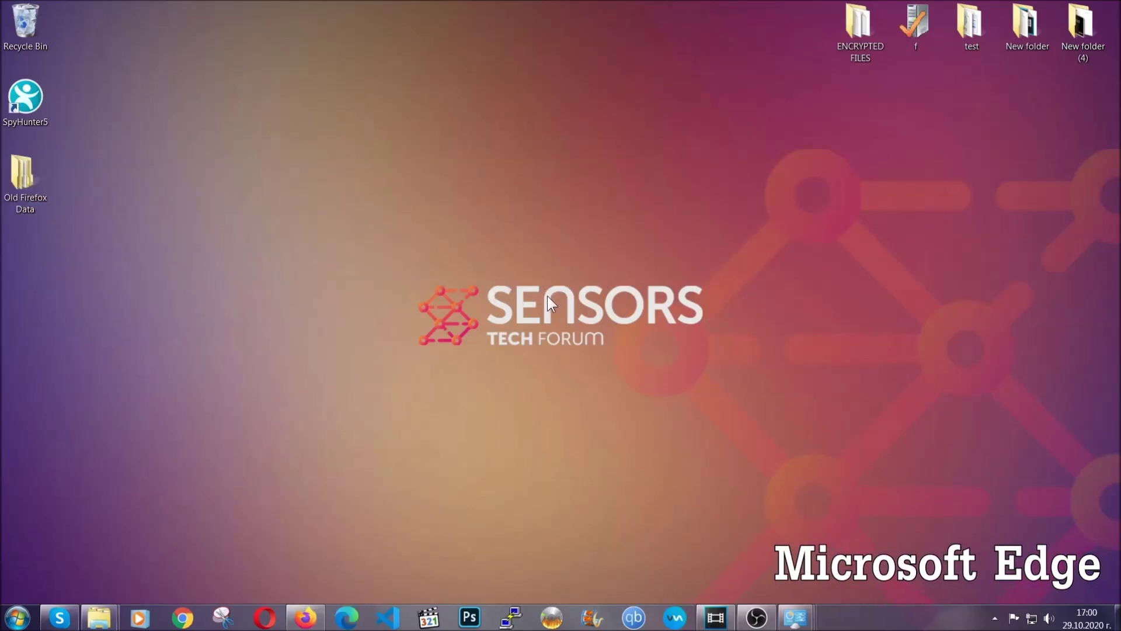
Step: Switch to Microsoft Edge and open edge://settings/clearBrowserData
click(347, 607)
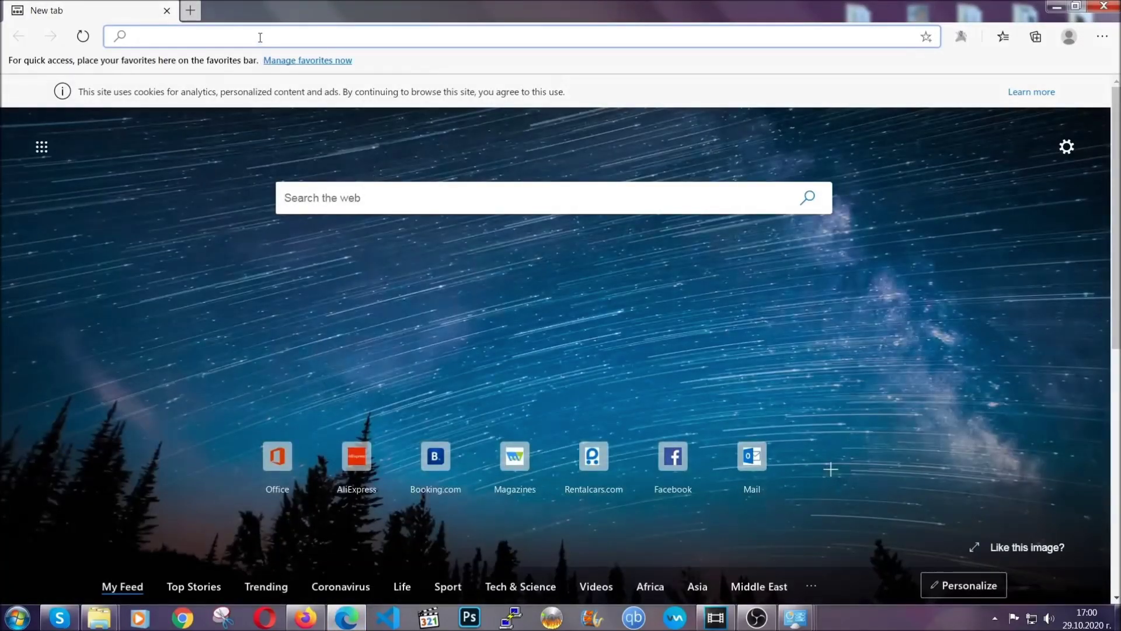
text(edge)
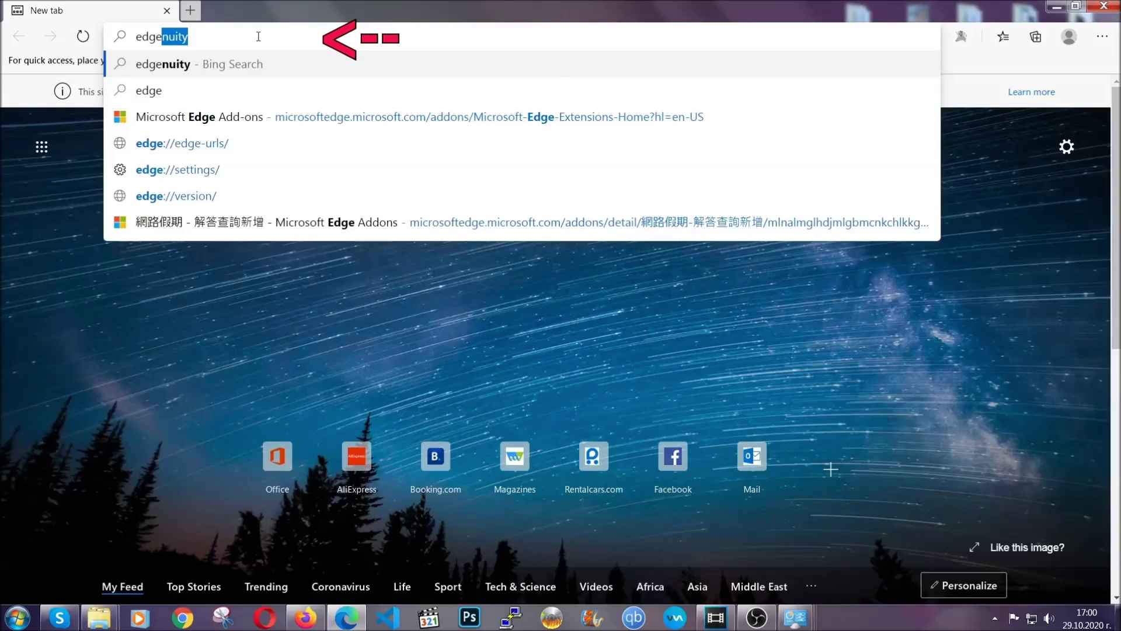
text(://settings/)
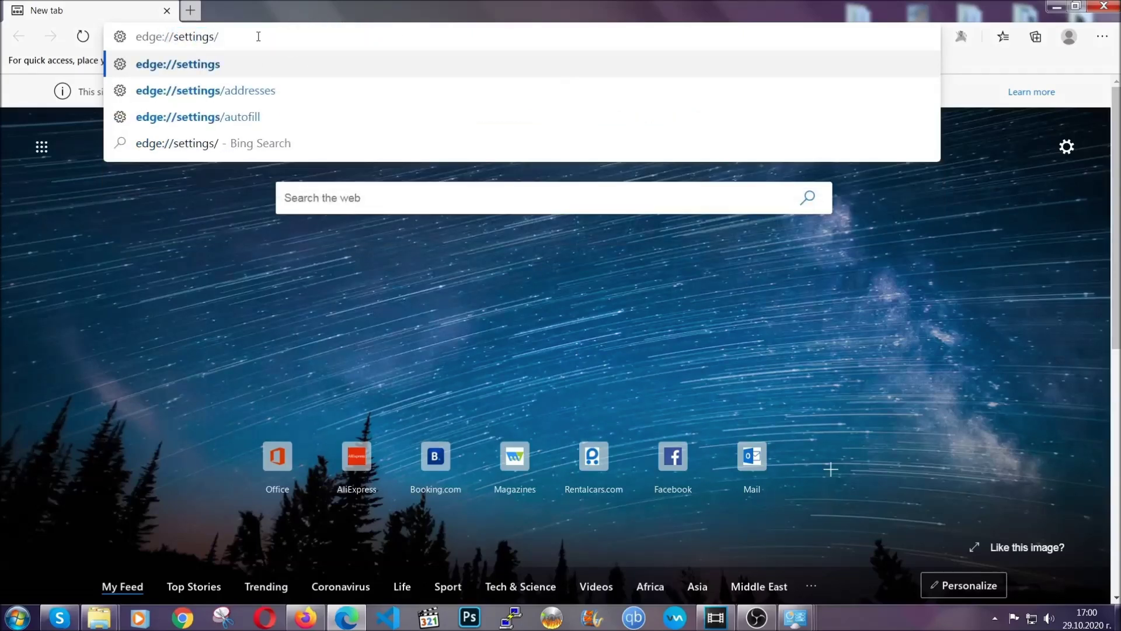
text(clearBr)
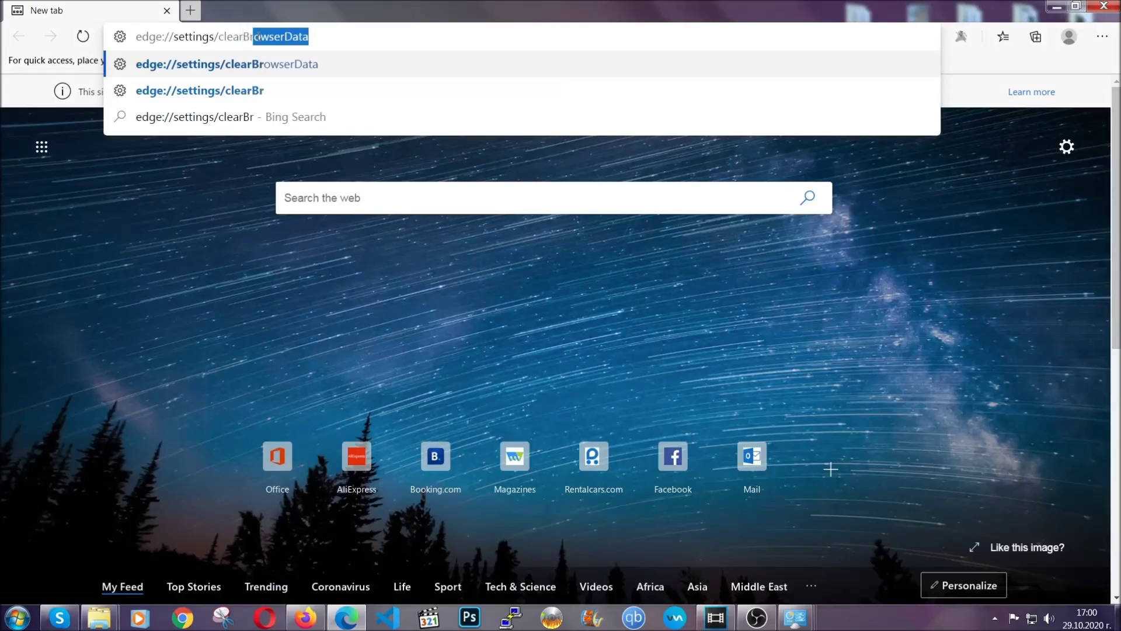
text(owserData)
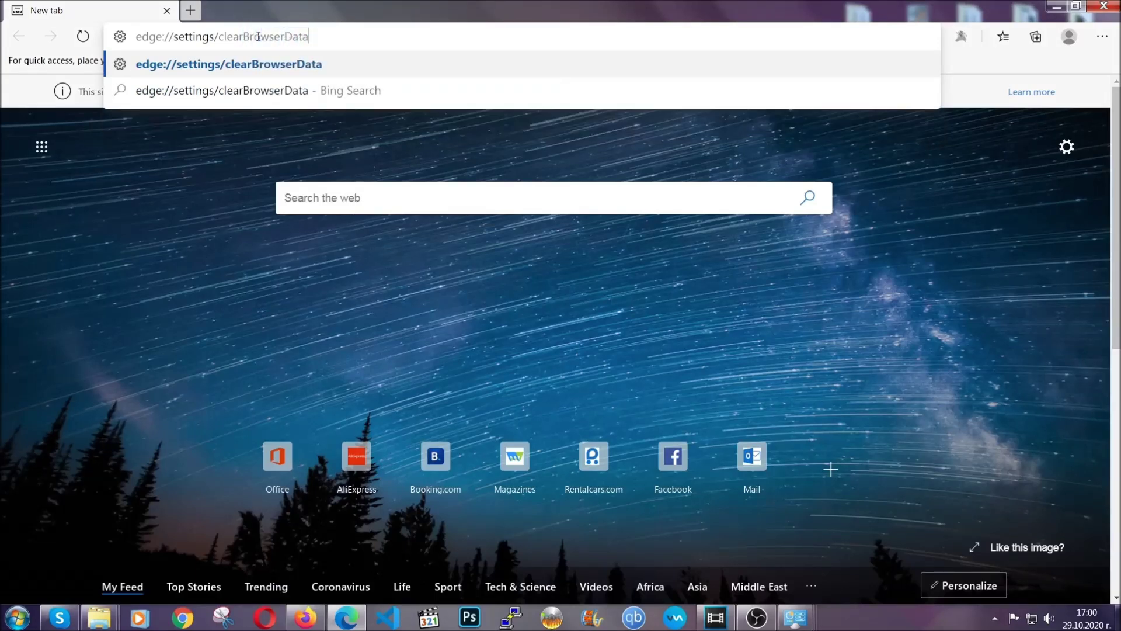
key(Return)
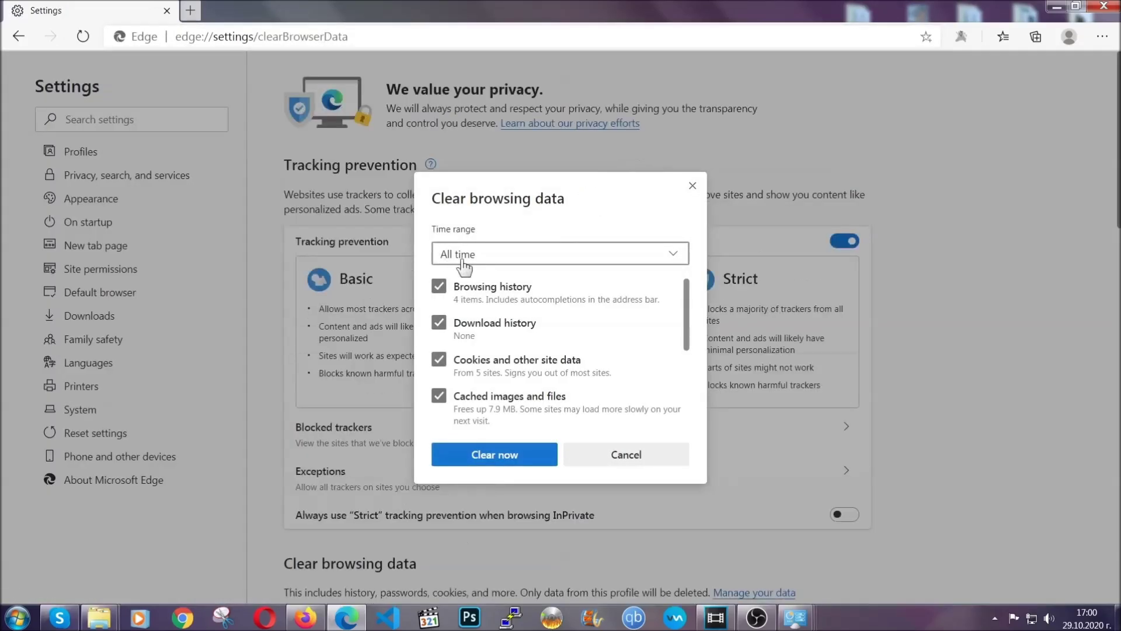
Step: Clear the browsing history, download history, cookies and cached files for the time range All time, leaving passwords excluded
click(462, 255)
click(464, 377)
scroll(464, 379, down, 3)
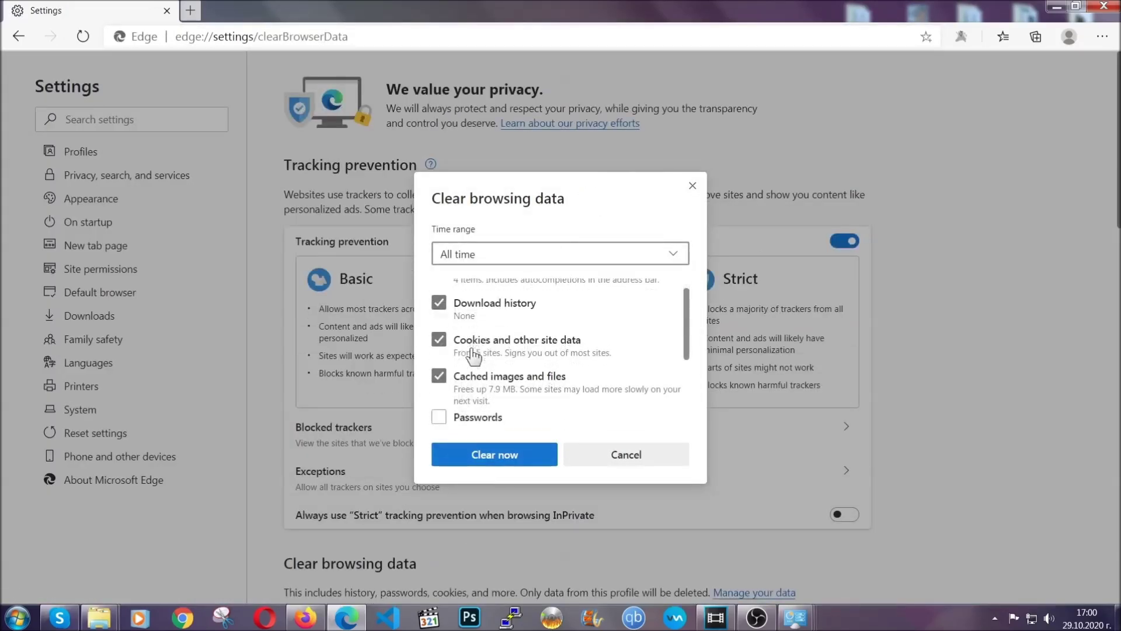
click(490, 462)
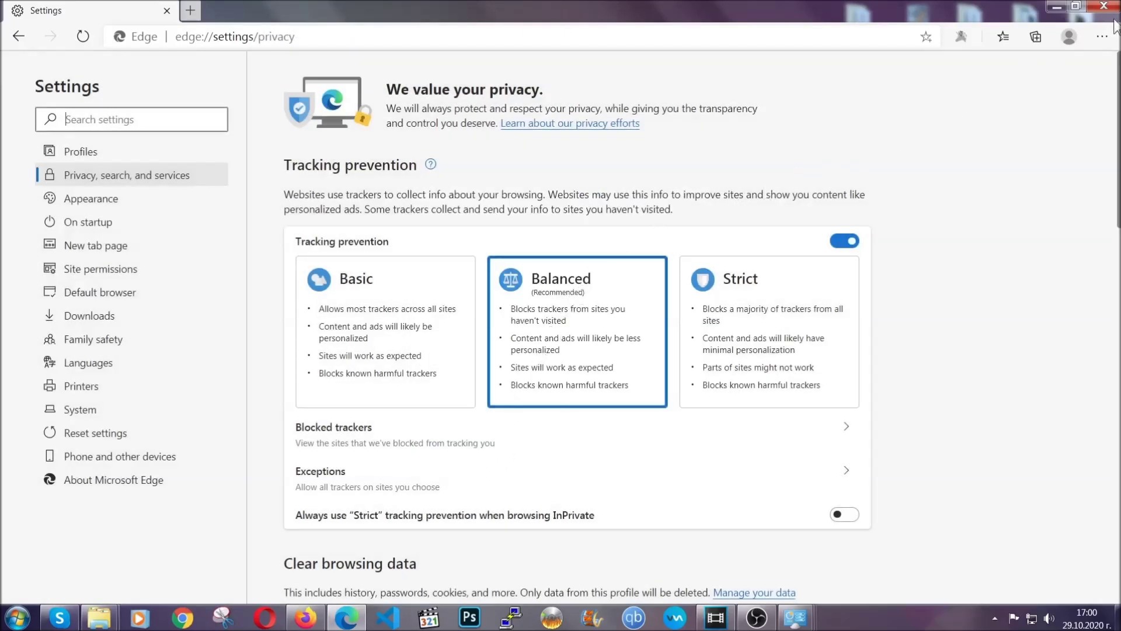
Step: Open Edge's extensions page, remove the installed 網路假期 - 解答查詢新增 extension, and close the browser
click(1102, 36)
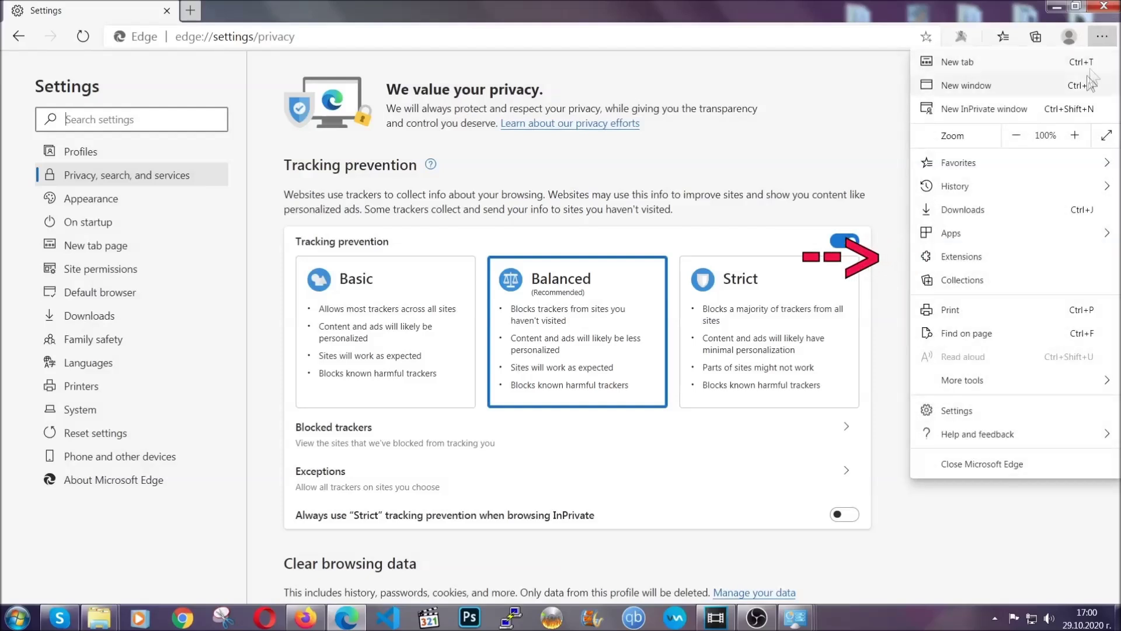
click(1021, 250)
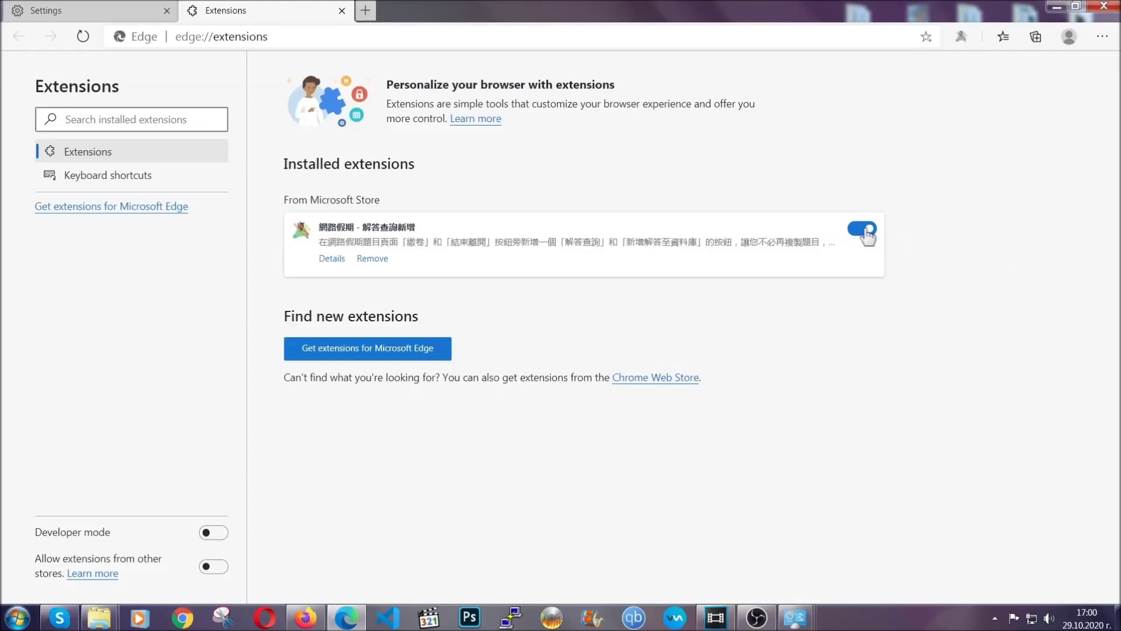
click(366, 261)
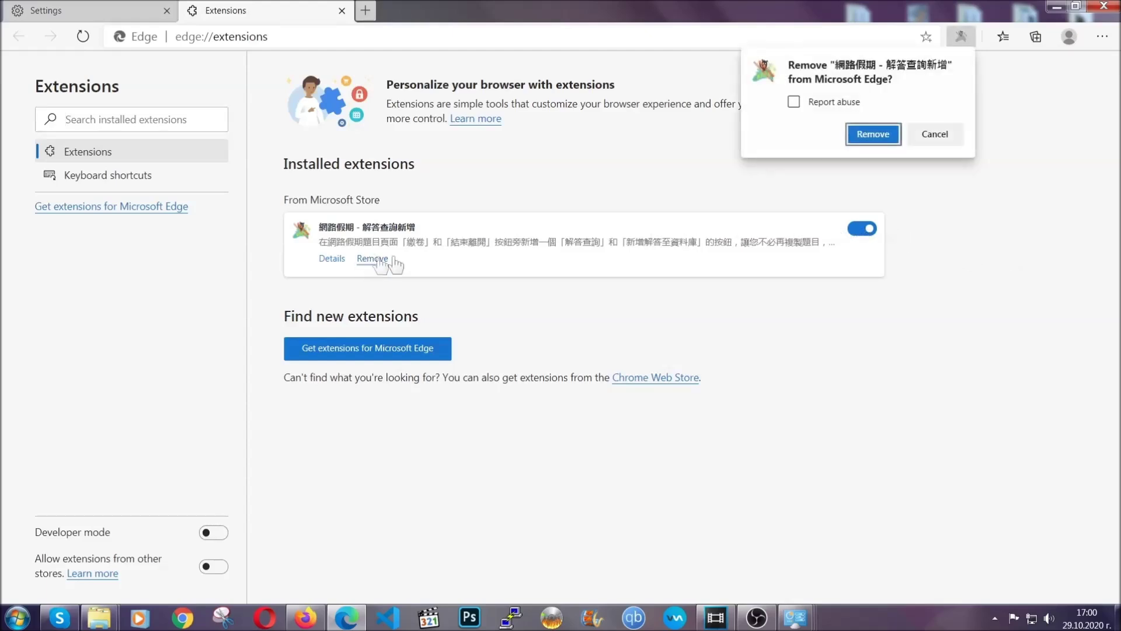
click(871, 134)
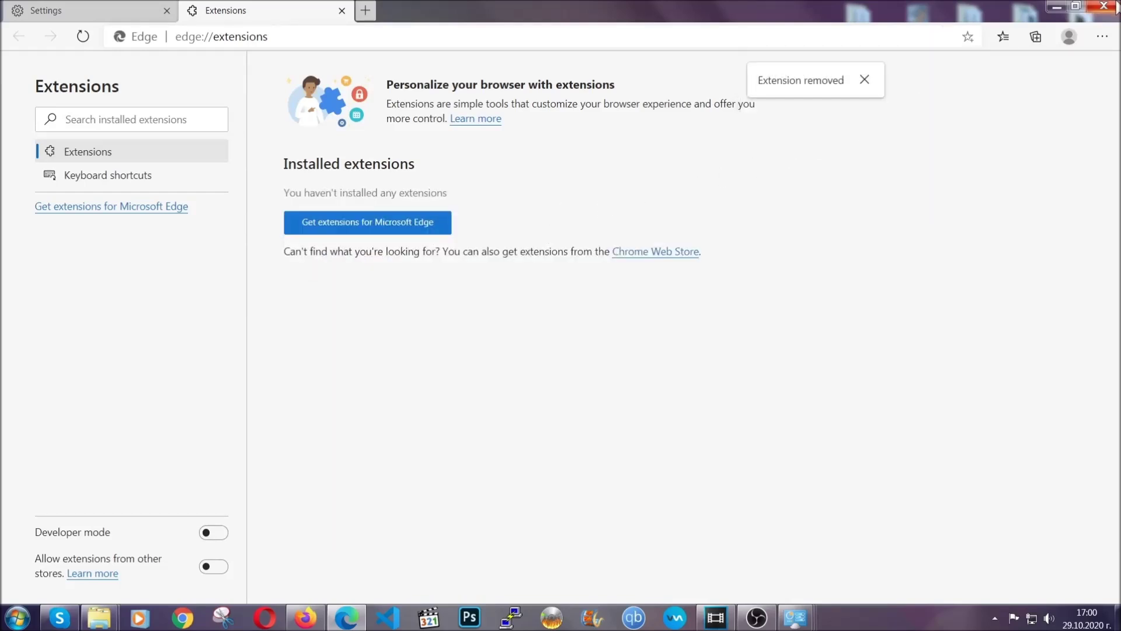
click(1110, 7)
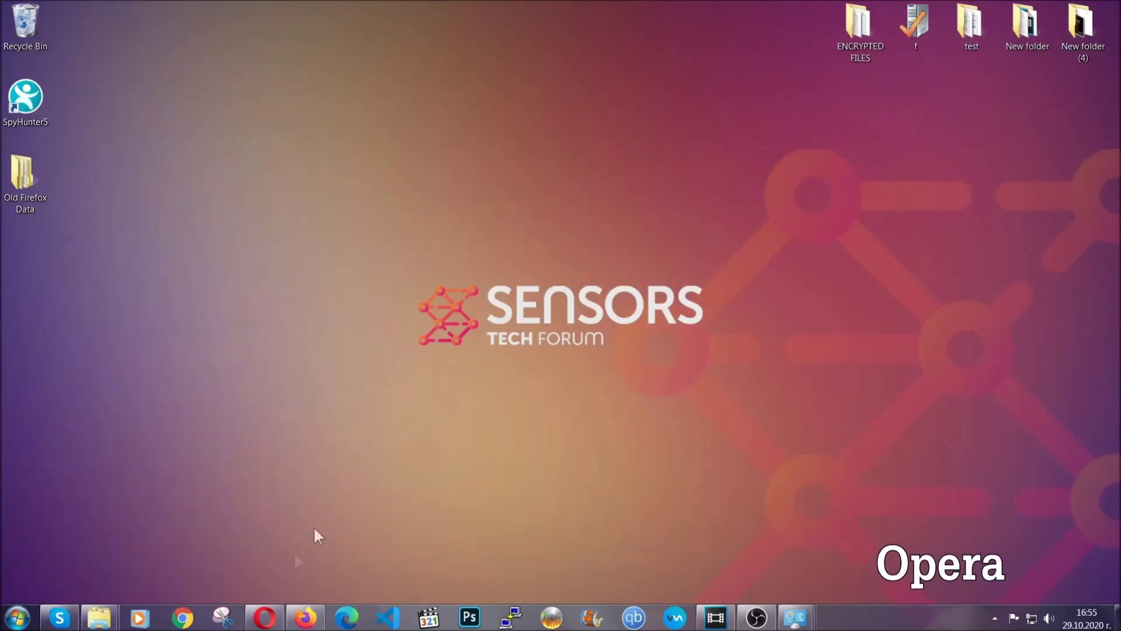
Step: Switch to Opera and open opera://settings/clearBrowserData
click(280, 609)
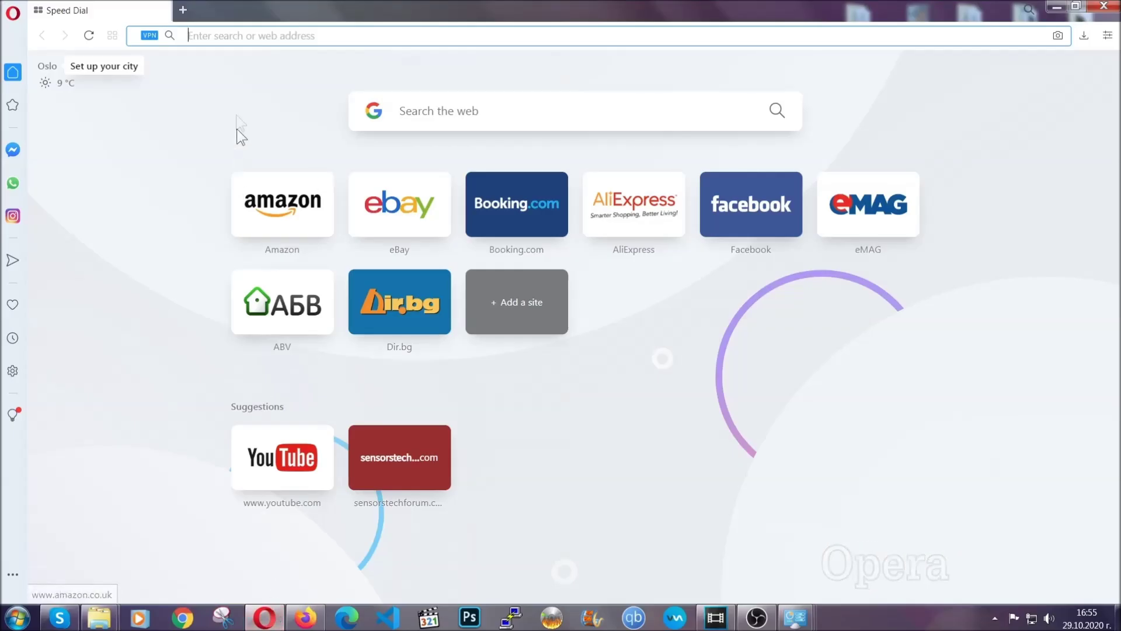
text(ope)
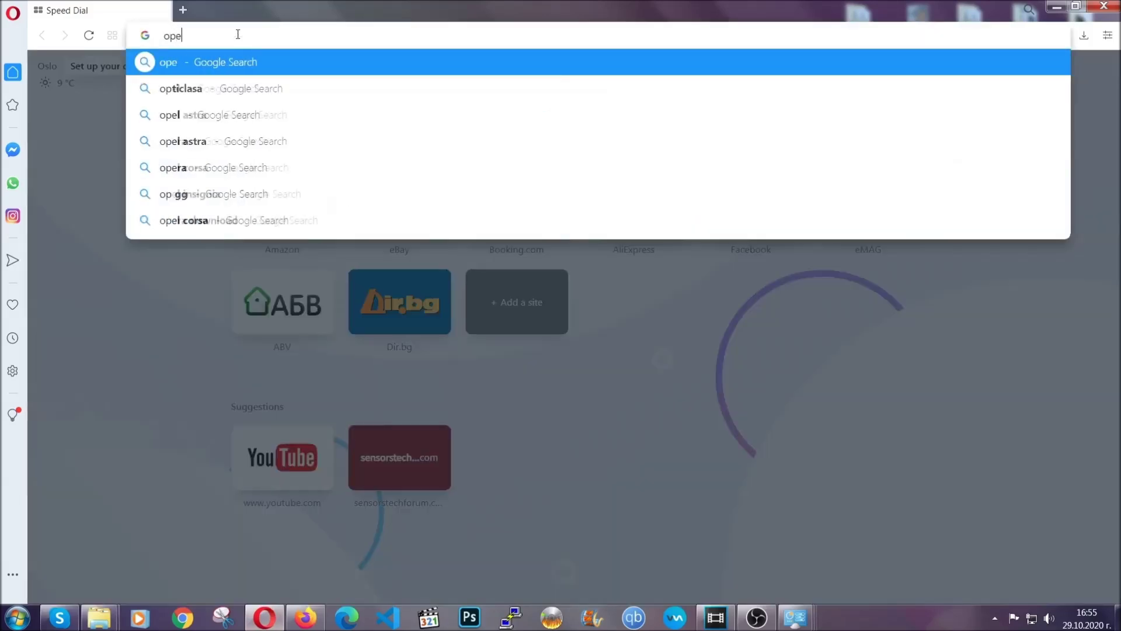
text(ra://s)
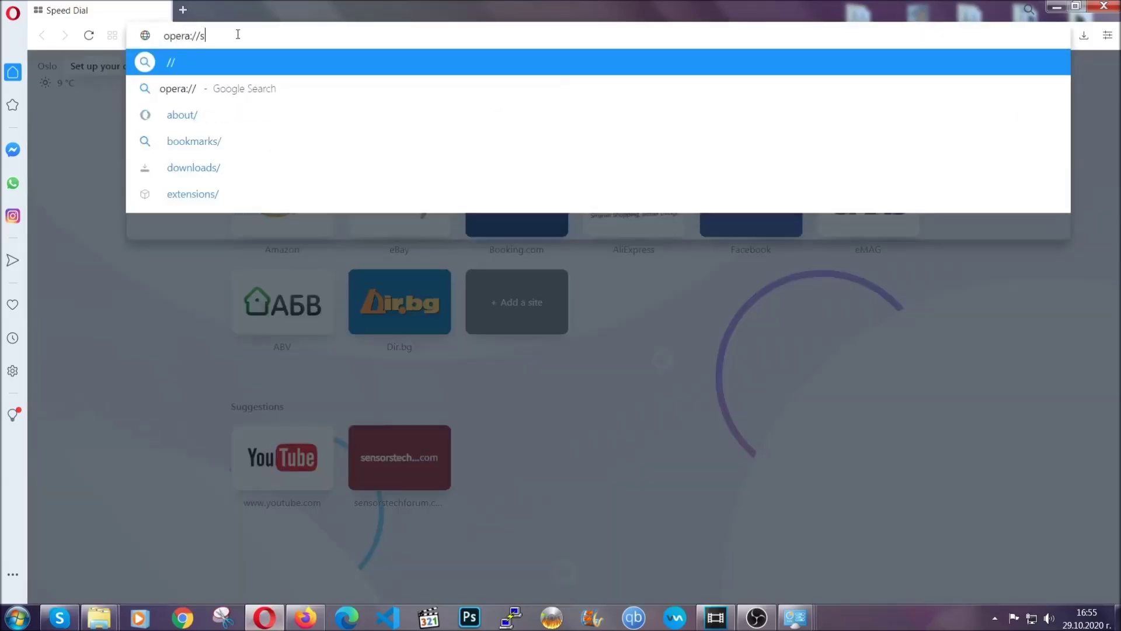
text(ettings/c)
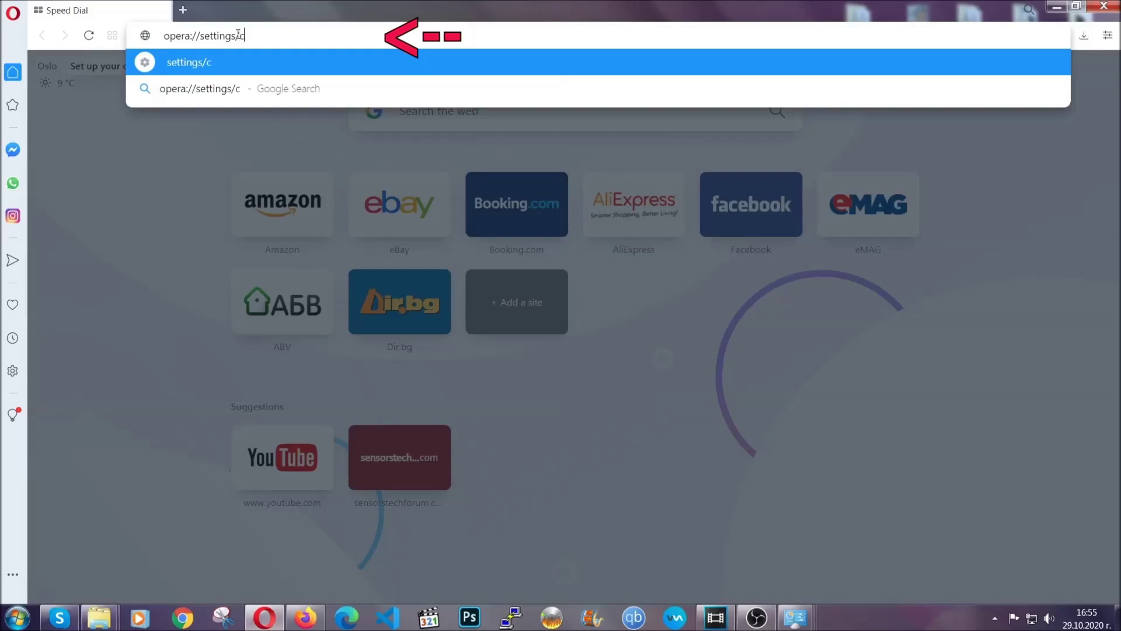
text(learBr)
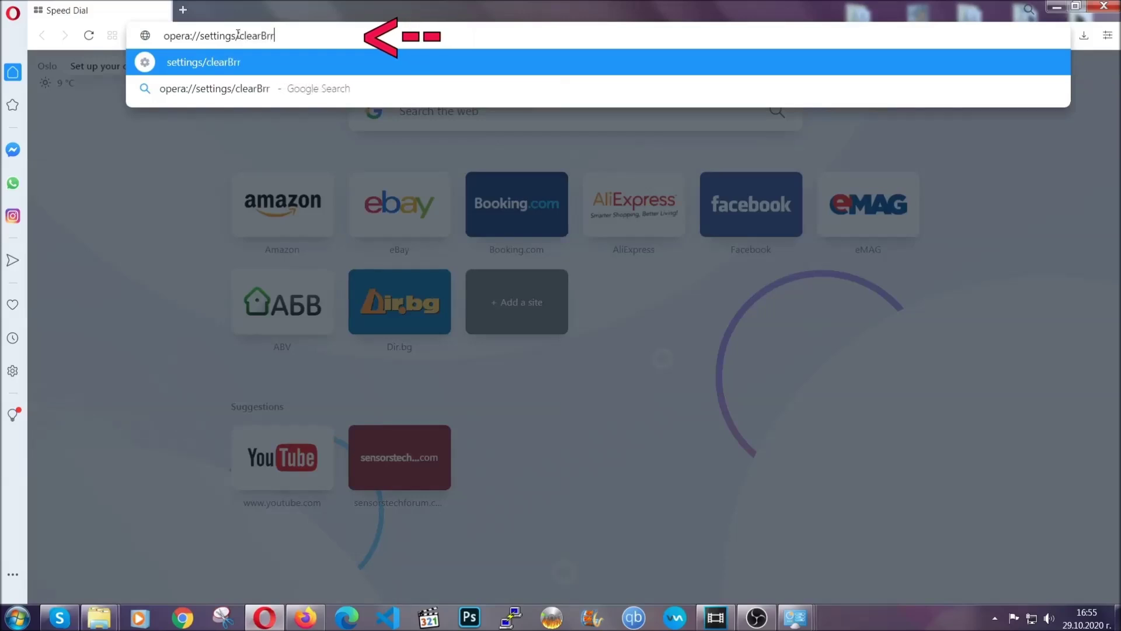
text(owserData)
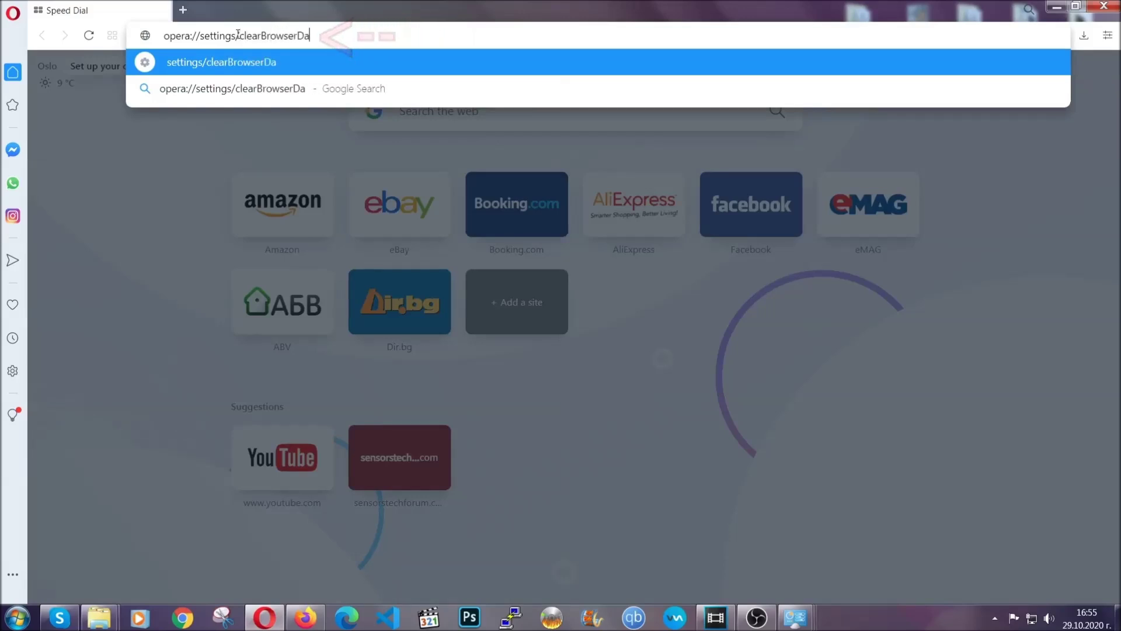
key(Return)
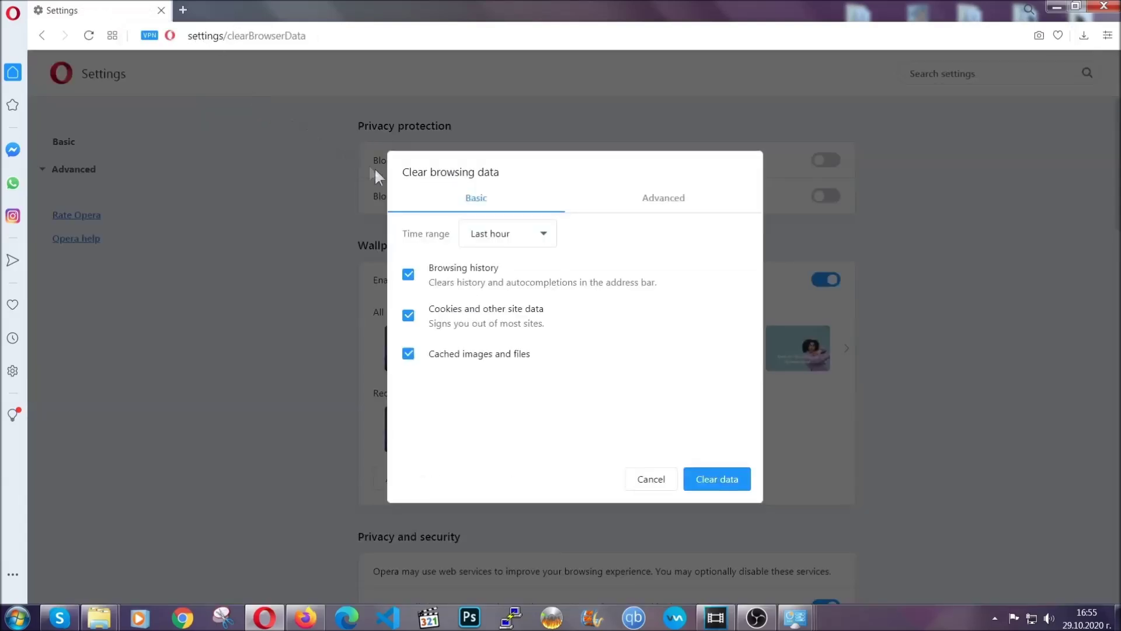
Step: Choose a time range in the advanced clearing options and clear the data, including autofill, site settings and hosted app data but not passwords
click(660, 204)
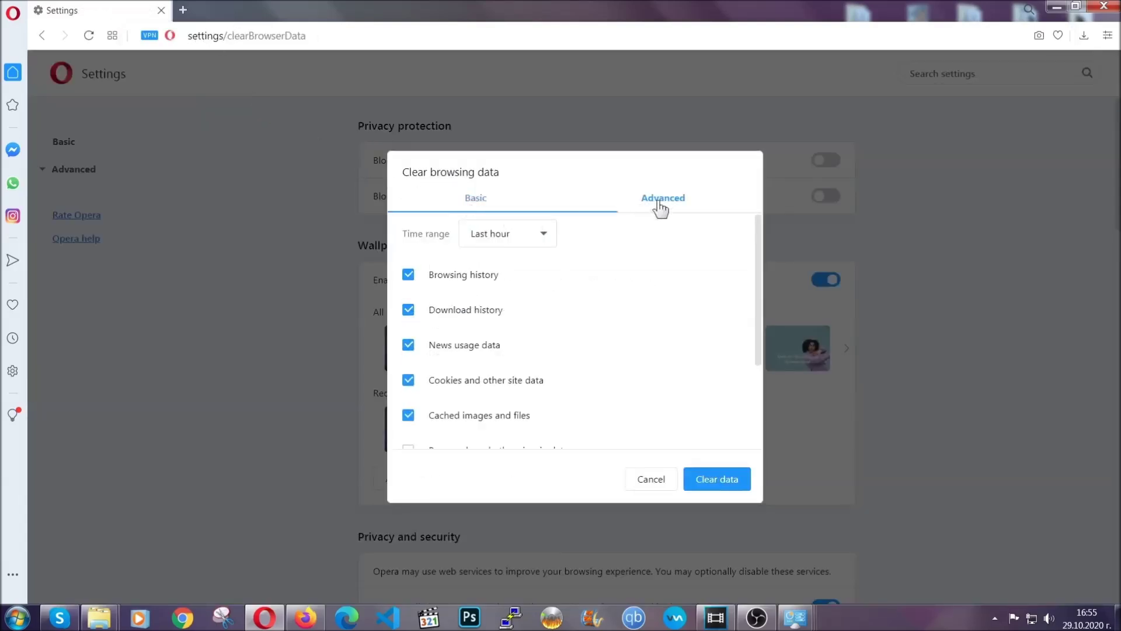
click(543, 234)
click(507, 301)
scroll(506, 303, down, 3)
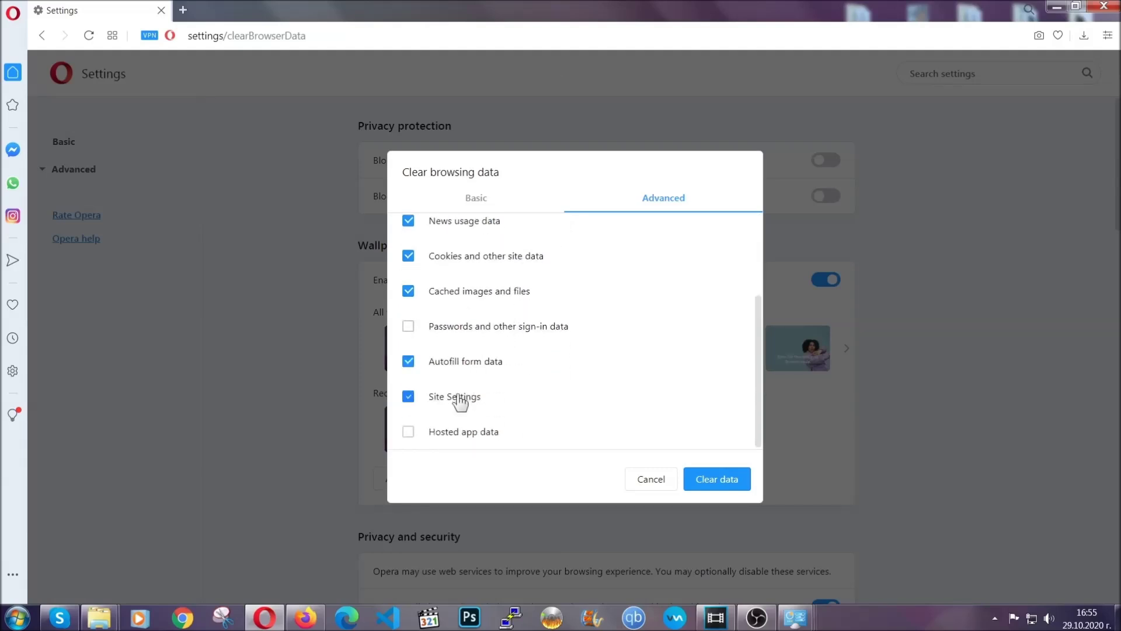
click(715, 482)
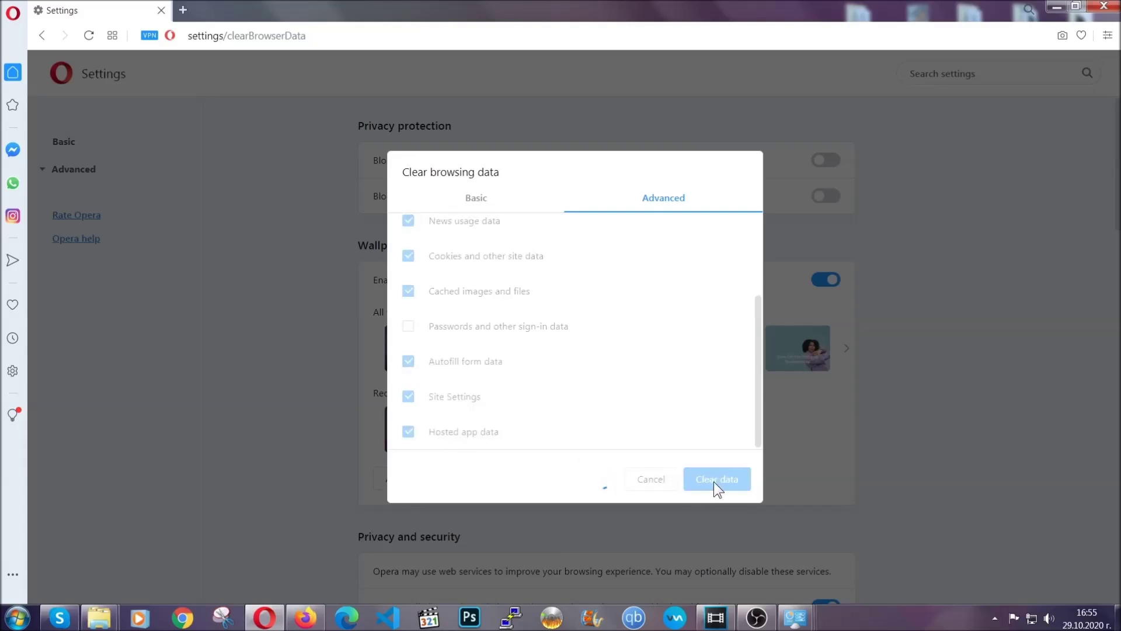